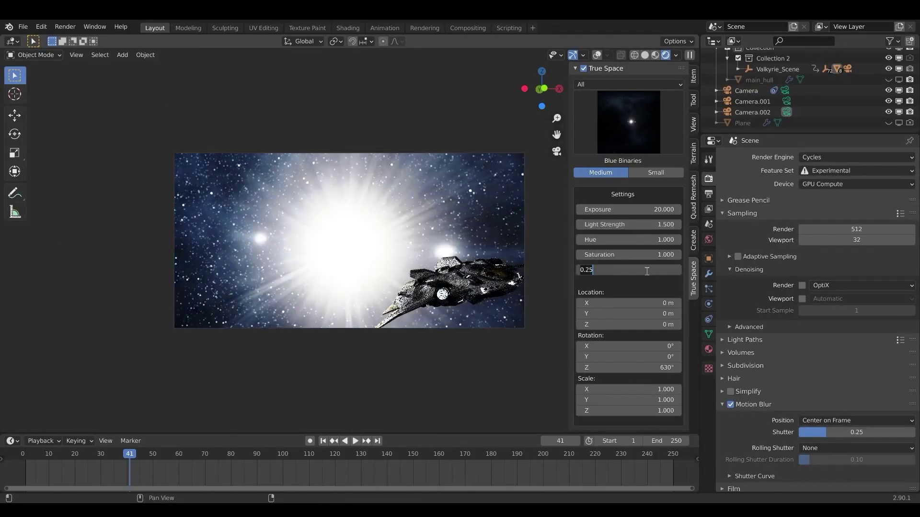
# Step: Set the Blue Binaries environment's contrast to 0.25, and switch the space environment to Brown Gas Giant
pyautogui.press('Return')
pyautogui.moveTo(194, 275); pyautogui.dragTo(249, 275, button='middle')
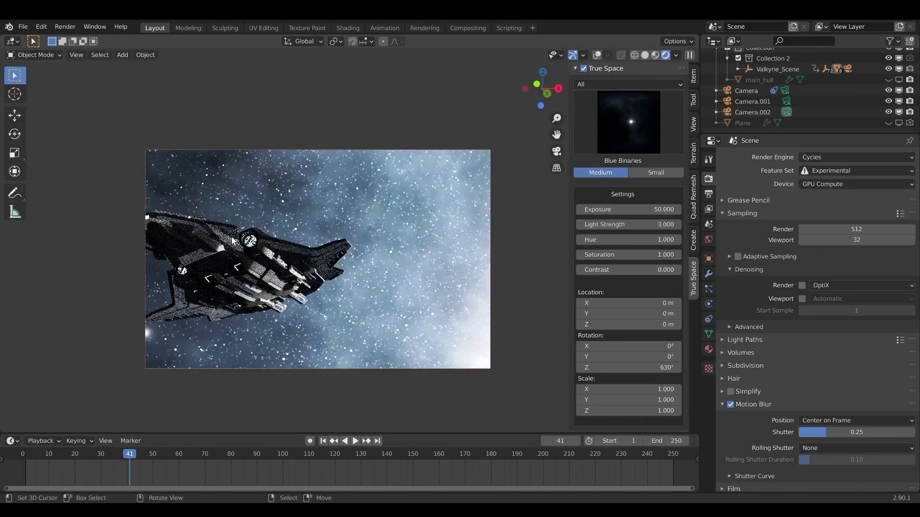
pyautogui.moveTo(238, 237); pyautogui.dragTo(506, 257, button='middle')
pyautogui.click(641, 123)
pyautogui.click(439, 191)
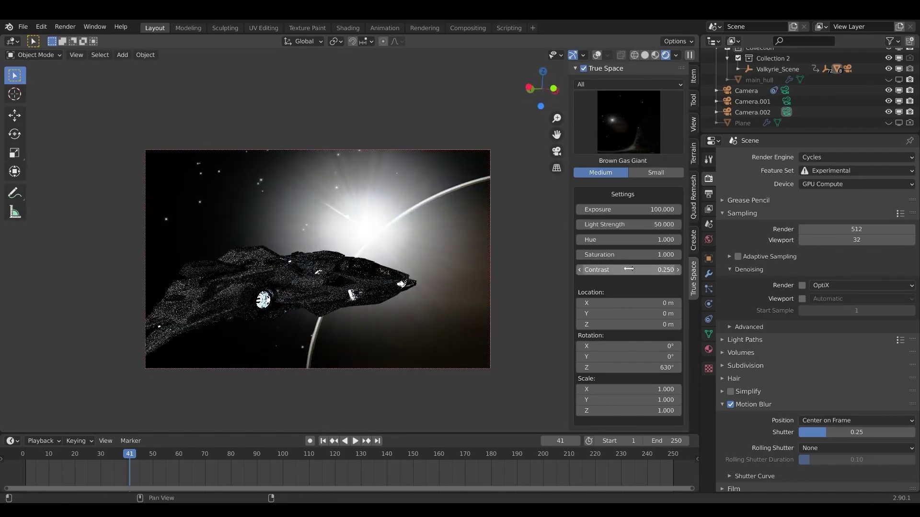
# Step: Switch the space environment to Interstellar Nursery, and replace it with Red Giant at an exposure of 23.1
pyautogui.click(628, 122)
pyautogui.click(496, 189)
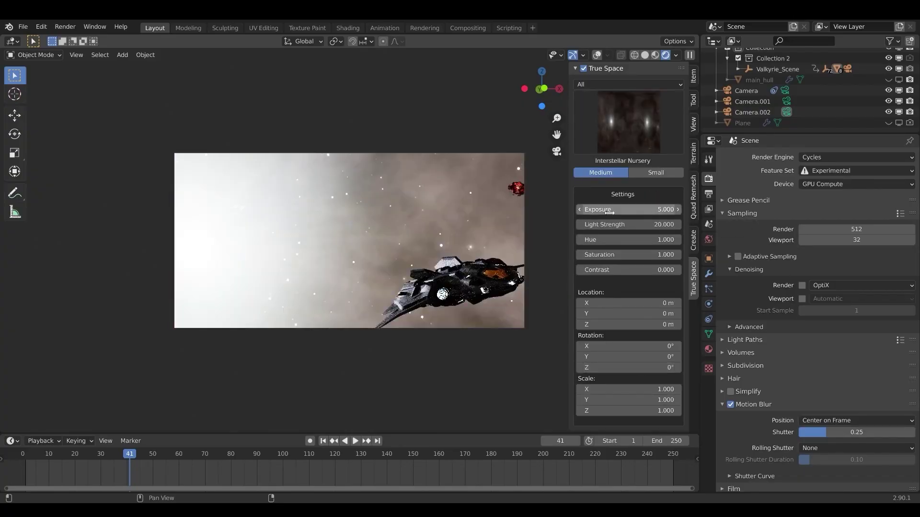
pyautogui.click(628, 123)
pyautogui.click(644, 220)
pyautogui.moveTo(638, 207); pyautogui.dragTo(680, 208)
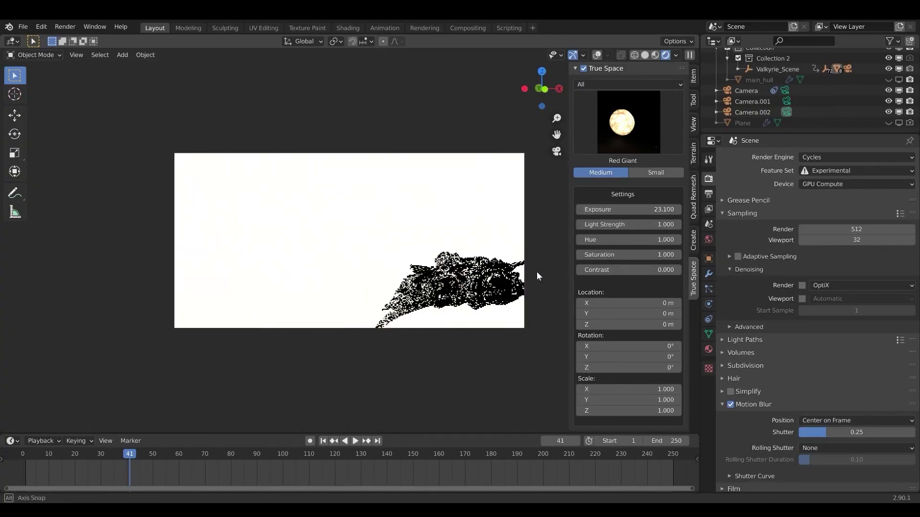
# Step: Replace the Red Giant environment with another preset from the preview gallery
pyautogui.click(628, 122)
pyautogui.click(358, 186)
pyautogui.click(628, 122)
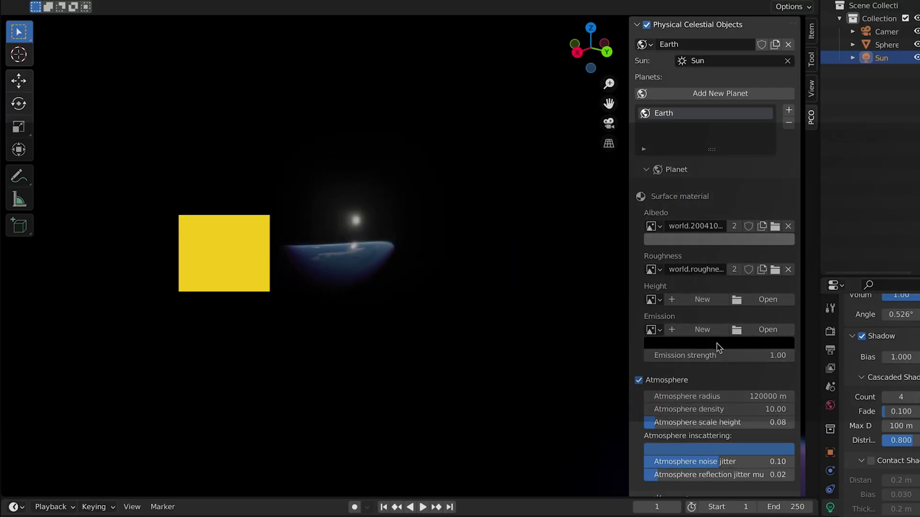
# Step: Re-aim the Sun light several times to shift the sunlight along the Earth's horizon behind the sphere
pyautogui.moveTo(526, 59); pyautogui.dragTo(474, 194, button='middle')
pyautogui.moveTo(391, 119); pyautogui.dragTo(397, 117)
pyautogui.click(370, 117)
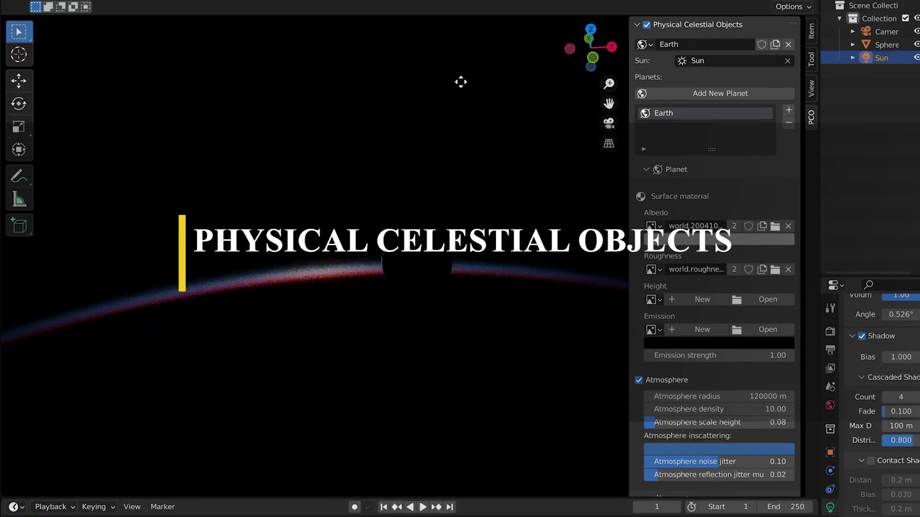
pyautogui.moveTo(458, 83); pyautogui.dragTo(462, 230)
pyautogui.moveTo(327, 337); pyautogui.dragTo(374, 331, button='middle')
pyautogui.moveTo(455, 159); pyautogui.dragTo(446, 139)
pyautogui.moveTo(407, 158); pyautogui.dragTo(482, 279, button='middle')
pyautogui.moveTo(436, 99); pyautogui.dragTo(498, 68)
pyautogui.moveTo(402, 187)
pyautogui.mouseDown(button='middle')
pyautogui.moveTo(394, 195)
pyautogui.moveTo(483, 214)
pyautogui.moveTo(353, 230)
pyautogui.moveTo(393, 201)
pyautogui.mouseUp(button='middle')
pyautogui.scroll(-4, 425, 165)
pyautogui.press('g')
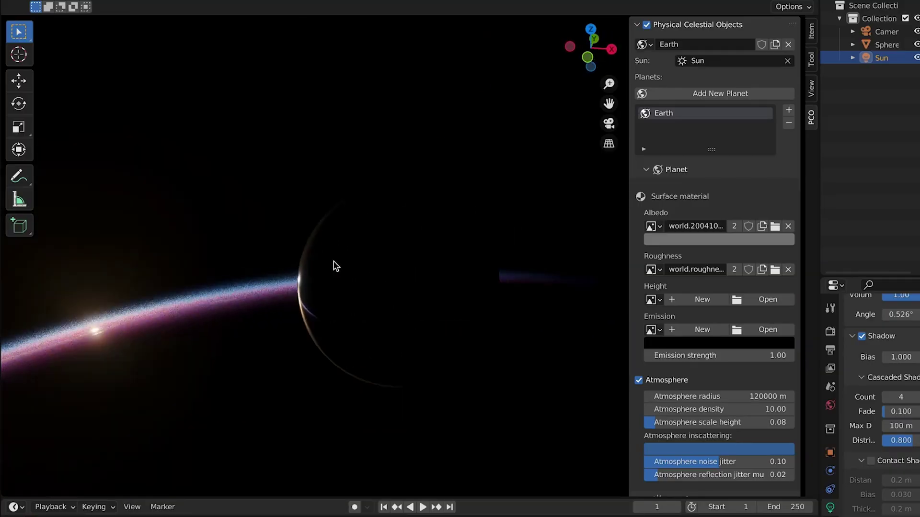
# Step: Set the sphere material's Metallic to 0 and its Roughness to 0.15
pyautogui.moveTo(819, 356); pyautogui.dragTo(760, 361)
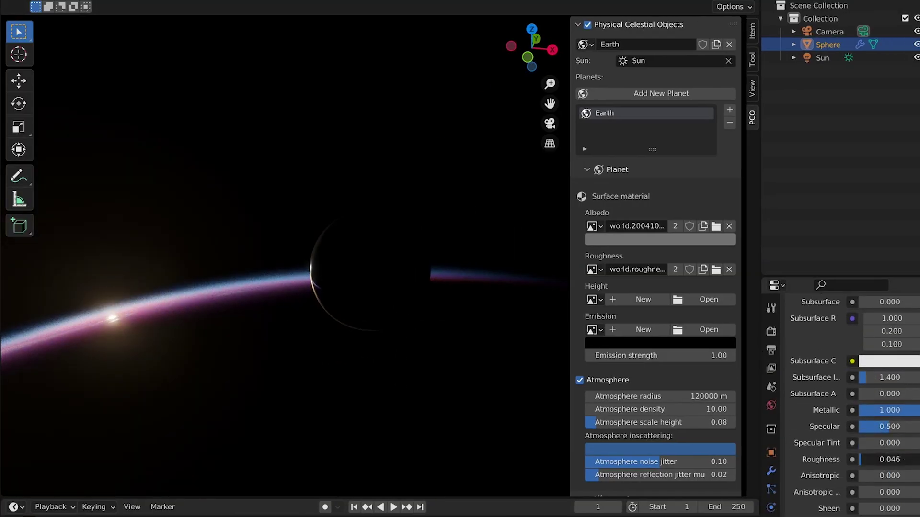
pyautogui.moveTo(883, 410); pyautogui.dragTo(859, 410)
pyautogui.moveTo(283, 334); pyautogui.dragTo(351, 324, button='middle')
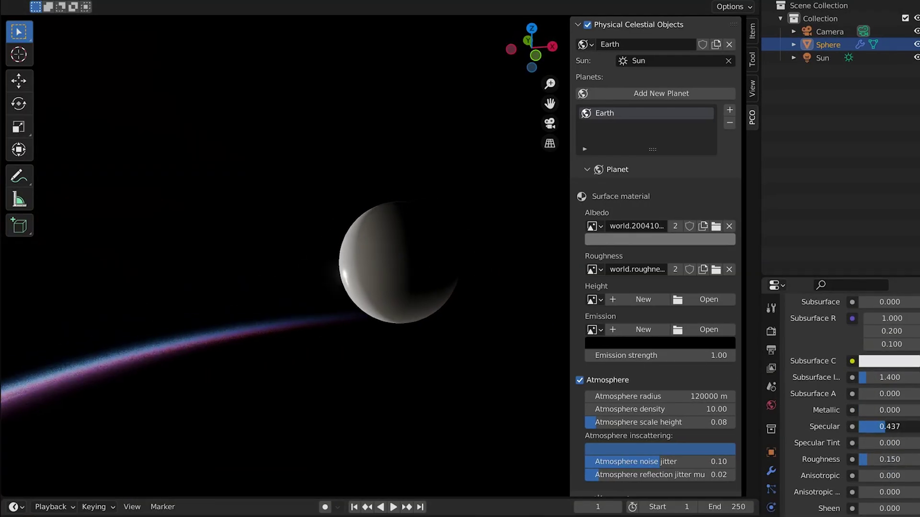
# Step: Select the Sun light and move it to a new place around the sphere
pyautogui.click(821, 59)
pyautogui.press('g')
pyautogui.click(458, 256)
pyautogui.scroll(5, 454, 261)
pyautogui.moveTo(454, 261)
pyautogui.mouseDown(button='middle')
pyautogui.moveTo(310, 254)
pyautogui.moveTo(513, 247)
pyautogui.moveTo(476, 117)
pyautogui.moveTo(446, 62)
pyautogui.moveTo(450, 80)
pyautogui.moveTo(386, 185)
pyautogui.moveTo(275, 156)
pyautogui.moveTo(165, 253)
pyautogui.moveTo(306, 260)
pyautogui.moveTo(459, 247)
pyautogui.mouseUp(button='middle')
# Step: Set the Earth planet's Z position to -6500000 m, and bring it closer at -6200000 m
pyautogui.scroll(-5, 660, 465)
pyautogui.scroll(-3, 660, 465)
pyautogui.click(600, 484)
pyautogui.write('-6500000 m')
pyautogui.press('Return')
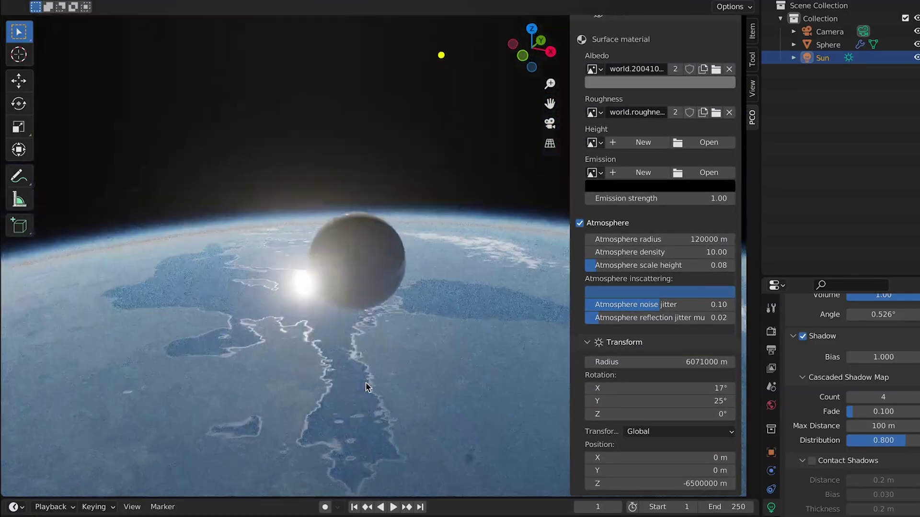
pyautogui.press('Return')
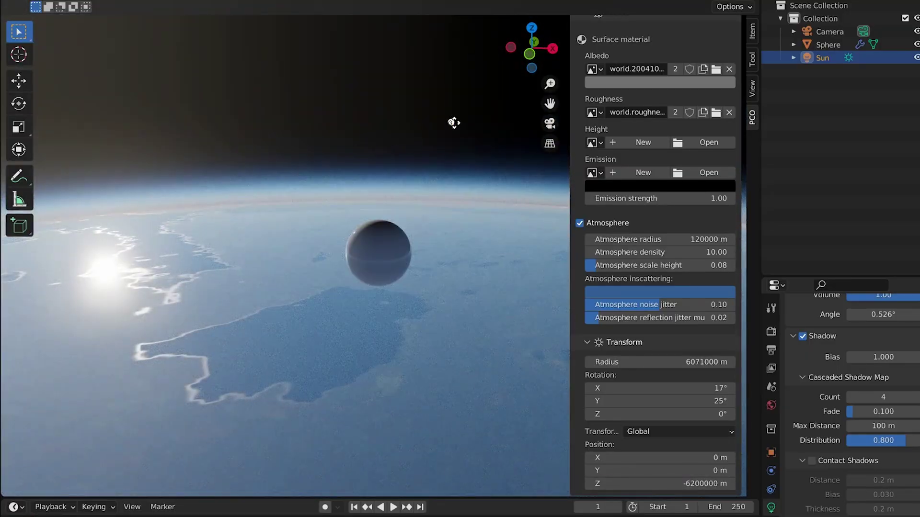
# Step: Set the Earth planet's Z position to -7000000 m and re-aim the Sun light over it
pyautogui.moveTo(454, 125); pyautogui.dragTo(311, 221, button='middle')
pyautogui.moveTo(598, 483); pyautogui.dragTo(602, 483)
pyautogui.write('80')
pyautogui.press('Return')
pyautogui.moveTo(426, 216); pyautogui.dragTo(442, 172, button='middle')
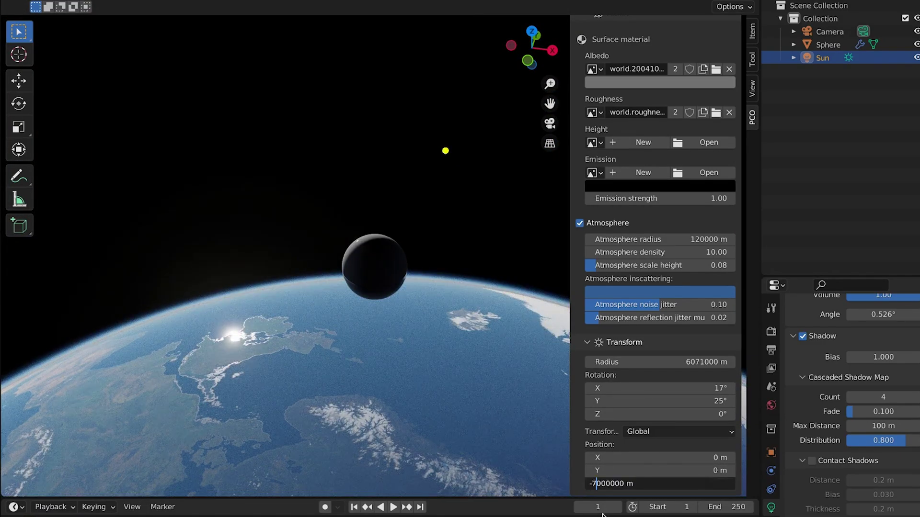
pyautogui.press('Return')
pyautogui.moveTo(447, 137); pyautogui.dragTo(406, 187)
pyautogui.moveTo(406, 188); pyautogui.dragTo(462, 272, button='middle')
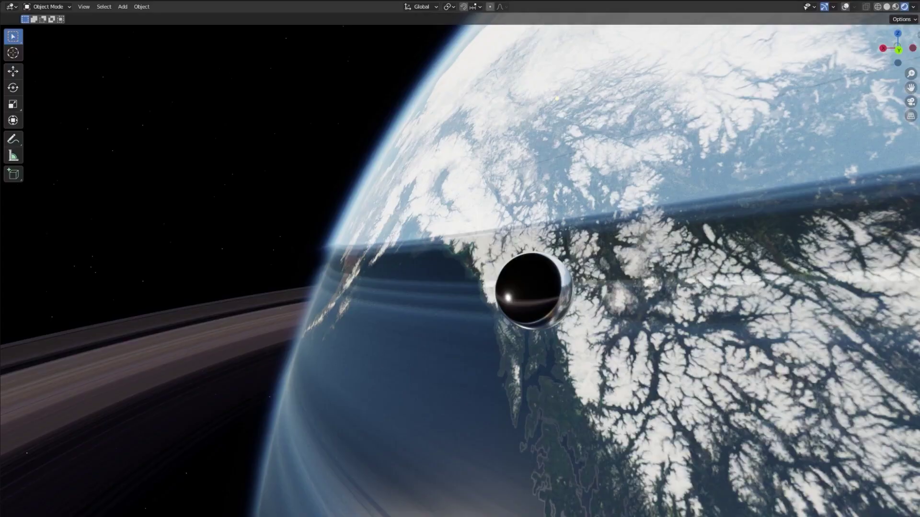
# Step: Examine the ringed planet, its ring shadows and its atmosphere from several angles and distances
pyautogui.moveTo(556, 99); pyautogui.dragTo(557, 103)
pyautogui.moveTo(429, 279); pyautogui.dragTo(439, 282, button='middle')
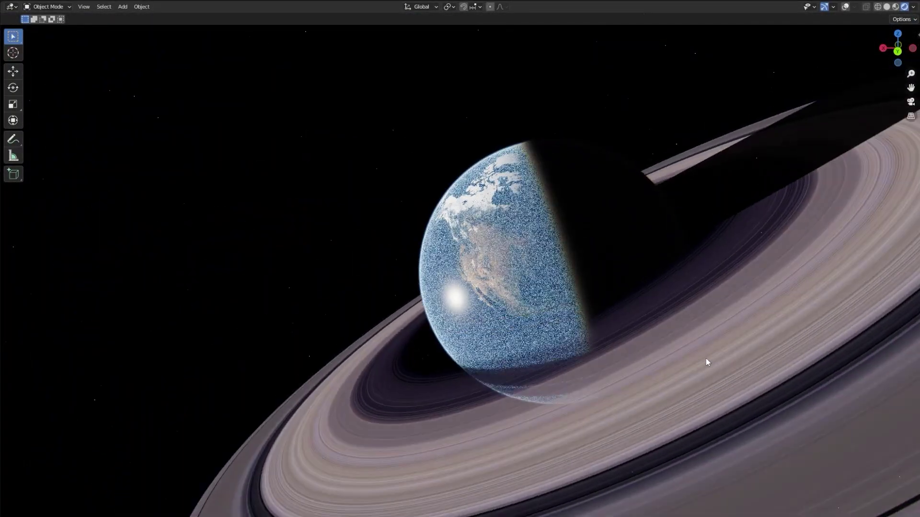
pyautogui.moveTo(659, 375); pyautogui.dragTo(668, 383, button='middle')
pyautogui.scroll(-2, 859, 331)
pyautogui.moveTo(830, 331); pyautogui.dragTo(858, 331, button='middle')
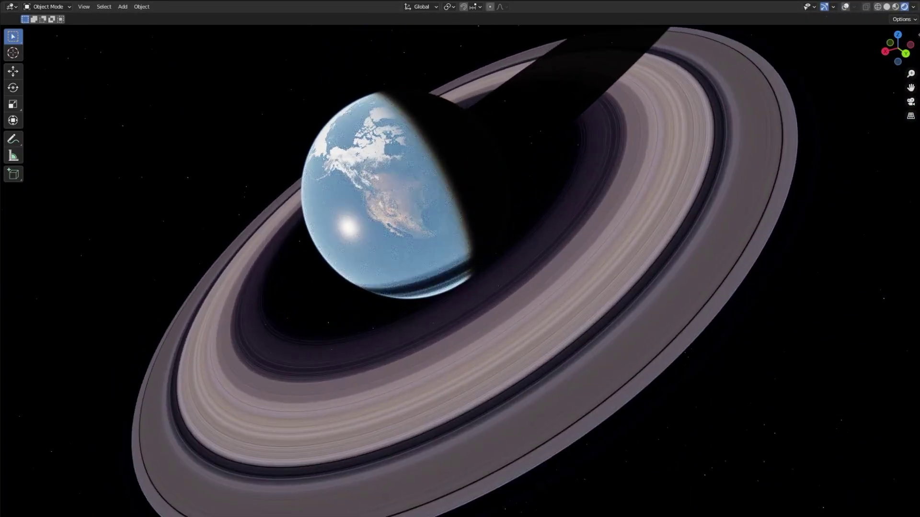
pyautogui.moveTo(586, 341); pyautogui.dragTo(466, 331, button='middle')
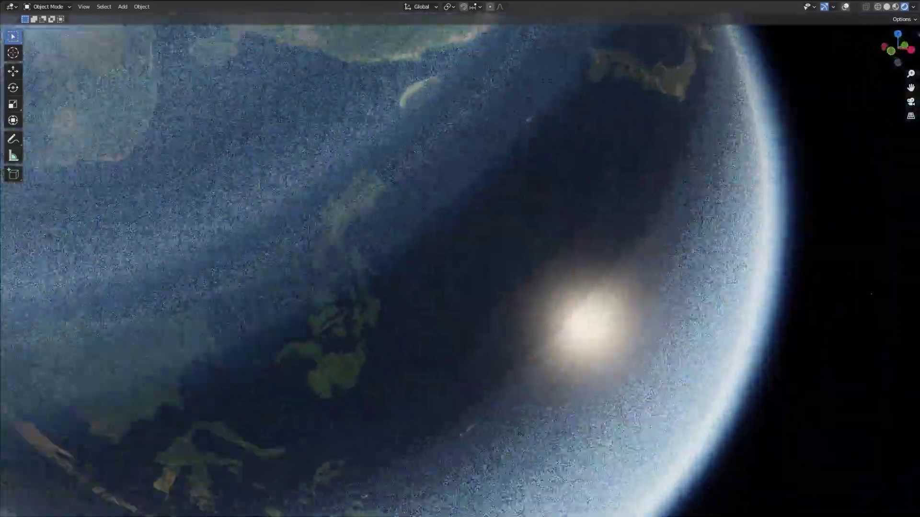
pyautogui.moveTo(364, 330); pyautogui.dragTo(409, 340, button='middle')
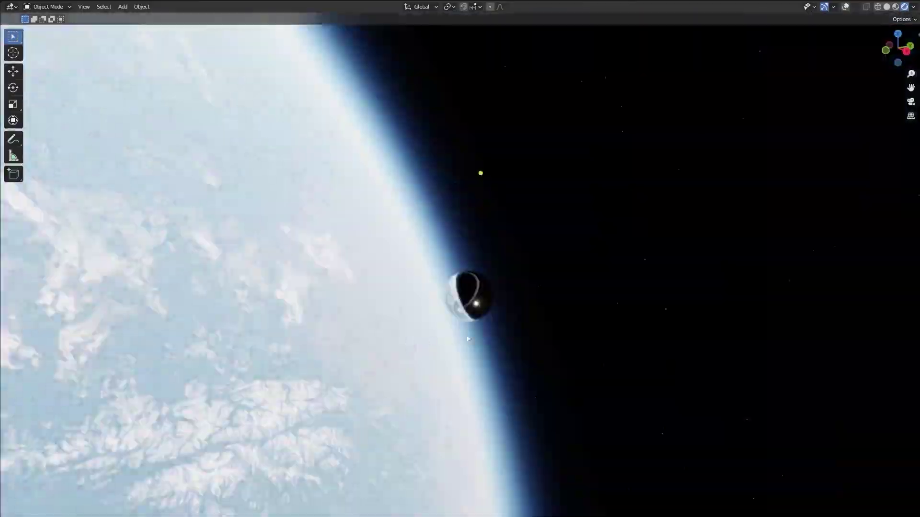
pyautogui.moveTo(467, 335); pyautogui.dragTo(743, 320, button='middle')
pyautogui.moveTo(557, 196); pyautogui.dragTo(557, 209, button='middle')
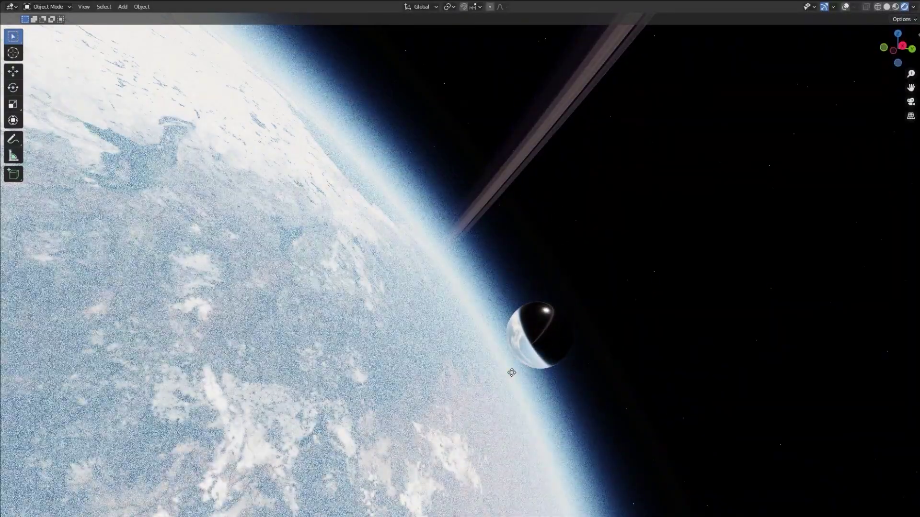
pyautogui.moveTo(470, 365); pyautogui.dragTo(476, 240, button='middle')
# Step: Re-aim the Sun light on the ringed planet with the viewport overlays shown, and hide the overlays again
pyautogui.hotkey('shift', 'alt', 'z')
pyautogui.moveTo(490, 302); pyautogui.dragTo(431, 306)
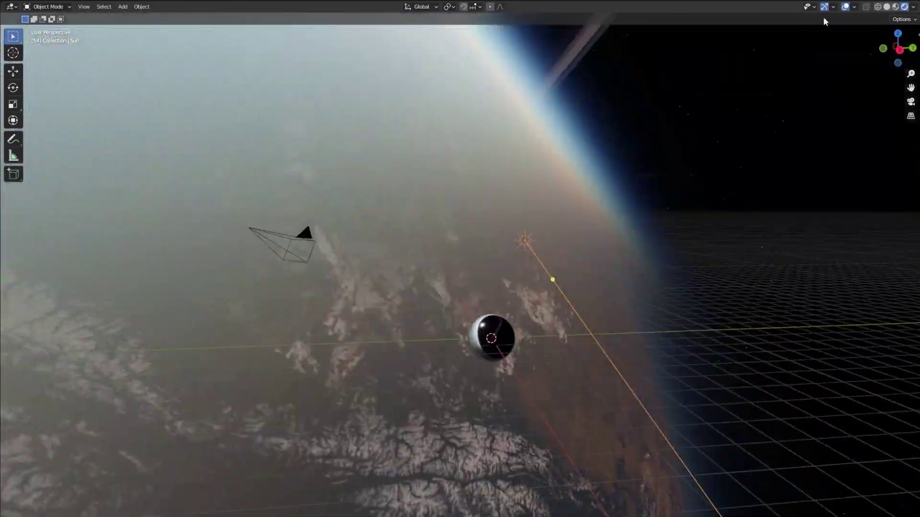
pyautogui.click(845, 7)
pyautogui.moveTo(634, 326); pyautogui.dragTo(581, 253, button='middle')
pyautogui.moveTo(694, 312); pyautogui.dragTo(271, 427, button='middle')
pyautogui.scroll(-9, 519, 292)
pyautogui.moveTo(497, 288); pyautogui.dragTo(518, 292, button='middle')
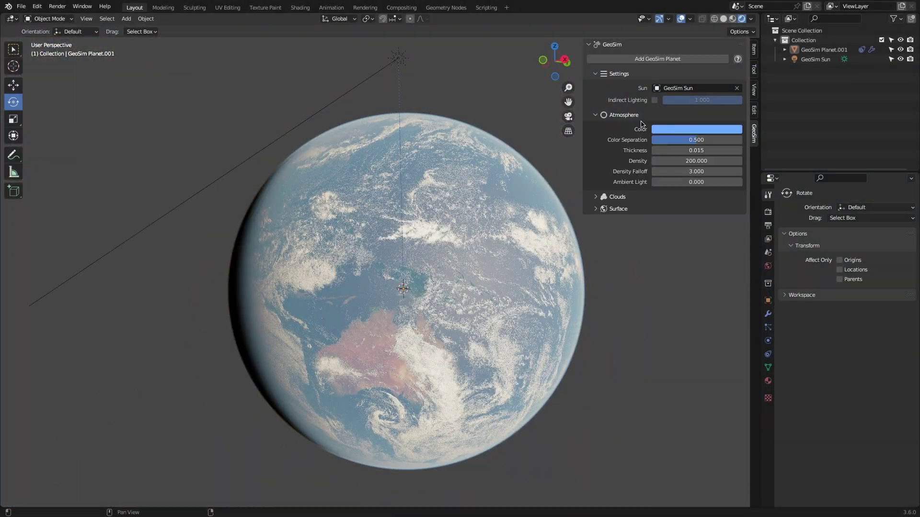
# Step: Change the GeoSim planet's atmosphere colour to a lighter blue and set Color Separation to 0.780
pyautogui.click(670, 129)
pyautogui.moveTo(704, 158); pyautogui.dragTo(694, 166)
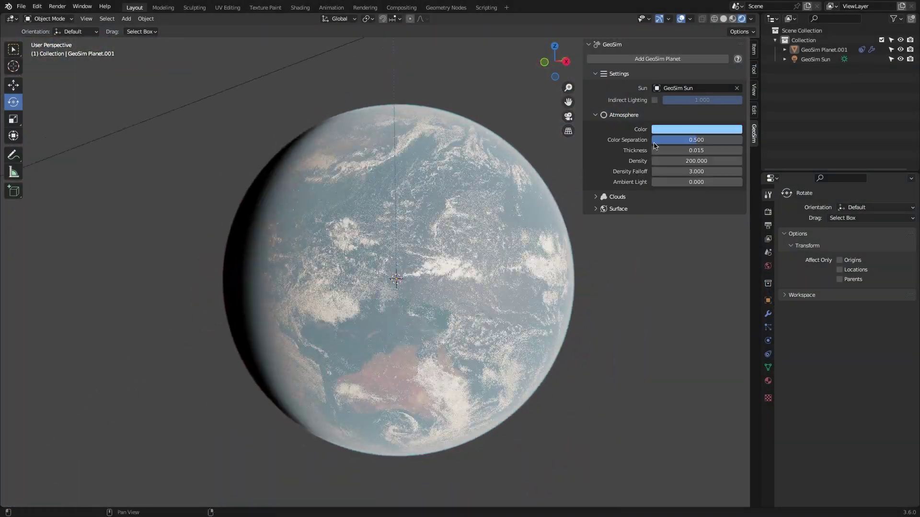
pyautogui.moveTo(655, 142); pyautogui.dragTo(632, 142)
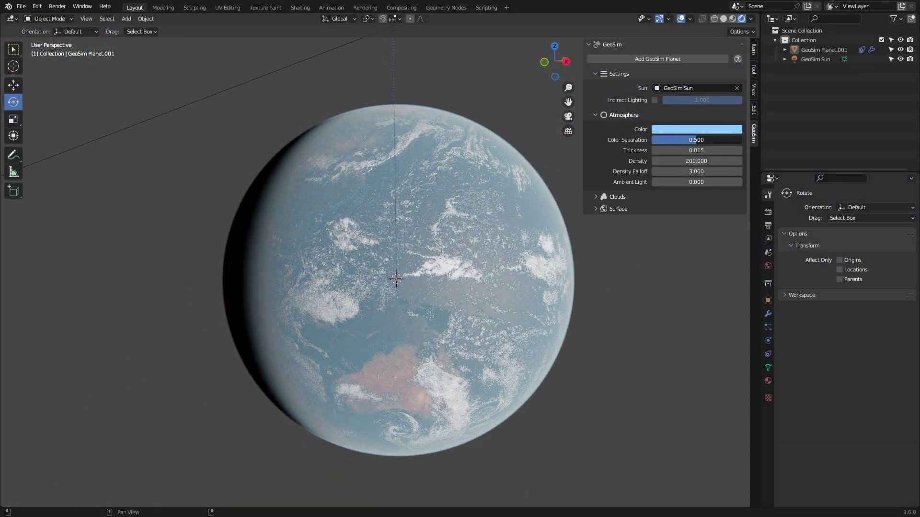
pyautogui.moveTo(696, 140); pyautogui.dragTo(733, 140)
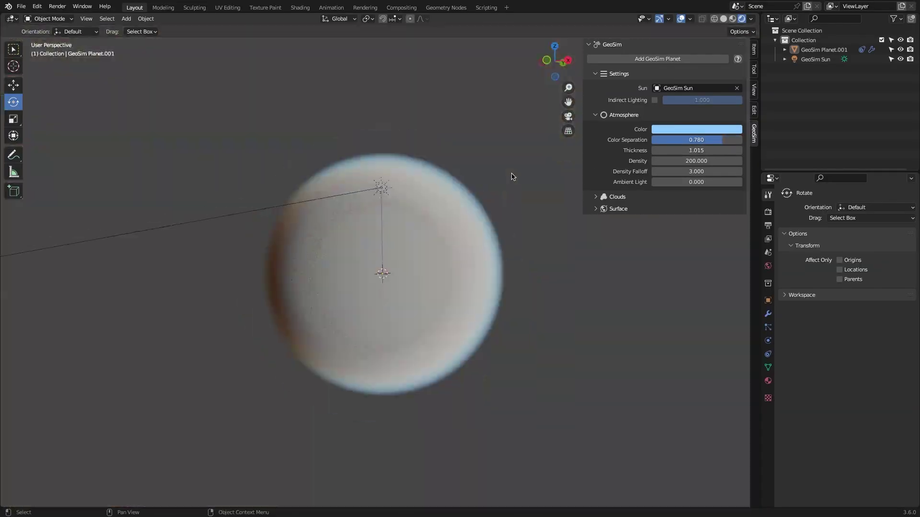
# Step: Set the planet atmosphere's Thickness to 0.015 and its Density to 100
pyautogui.moveTo(696, 150)
pyautogui.mouseDown()
pyautogui.moveTo(713, 150)
pyautogui.moveTo(685, 150)
pyautogui.mouseUp()
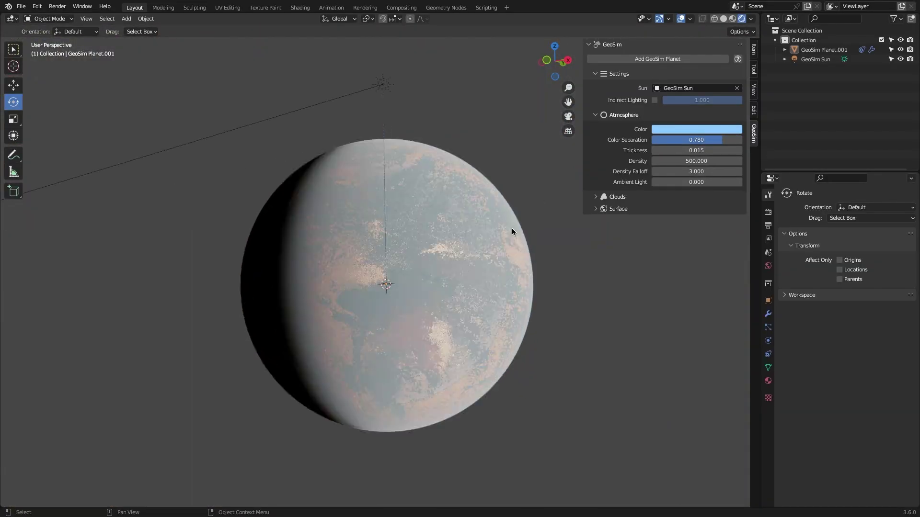
pyautogui.moveTo(693, 160); pyautogui.dragTo(671, 172)
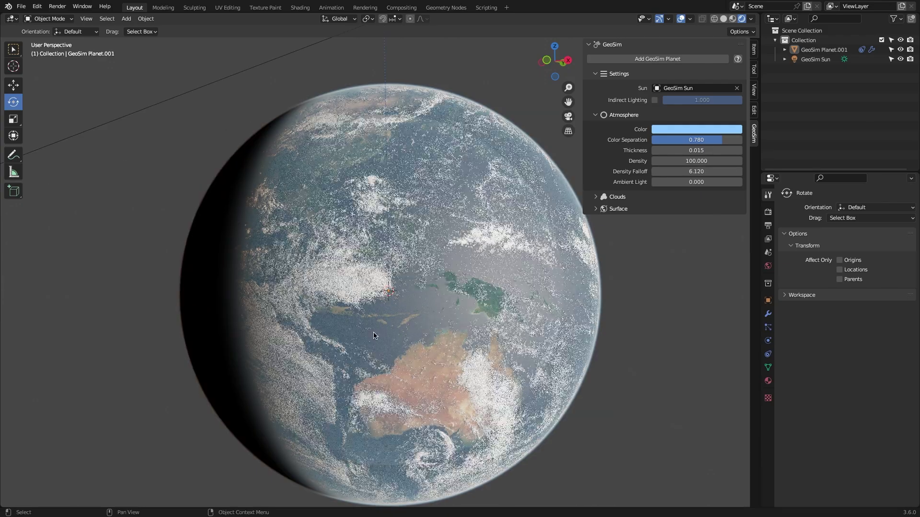
# Step: Set the planet atmosphere's Density Falloff to 10
pyautogui.moveTo(696, 171); pyautogui.dragTo(731, 182)
pyautogui.click(692, 171)
pyautogui.write('10')
pyautogui.press('Return')
pyautogui.scroll(-1, 490, 207)
pyautogui.moveTo(490, 208); pyautogui.dragTo(500, 215, button='middle')
pyautogui.hotkey('ctrl', 'z')
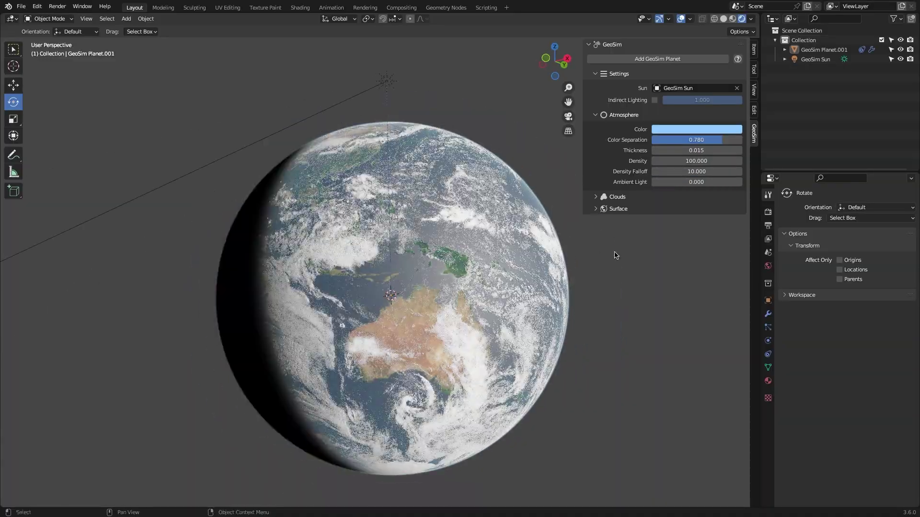
# Step: Set the planet surface's Bump Distance to 10
pyautogui.click(623, 115)
pyautogui.click(618, 139)
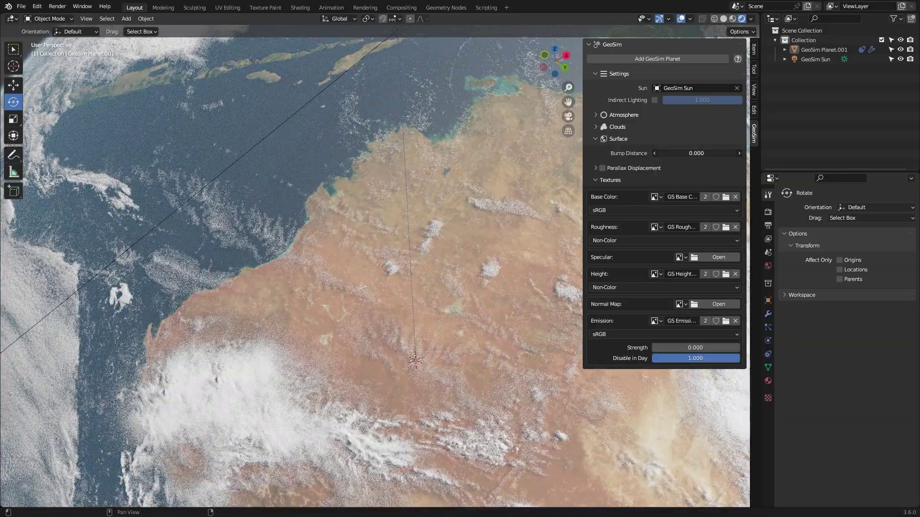
pyautogui.doubleClick(710, 154)
pyautogui.write('2')
pyautogui.write('0')
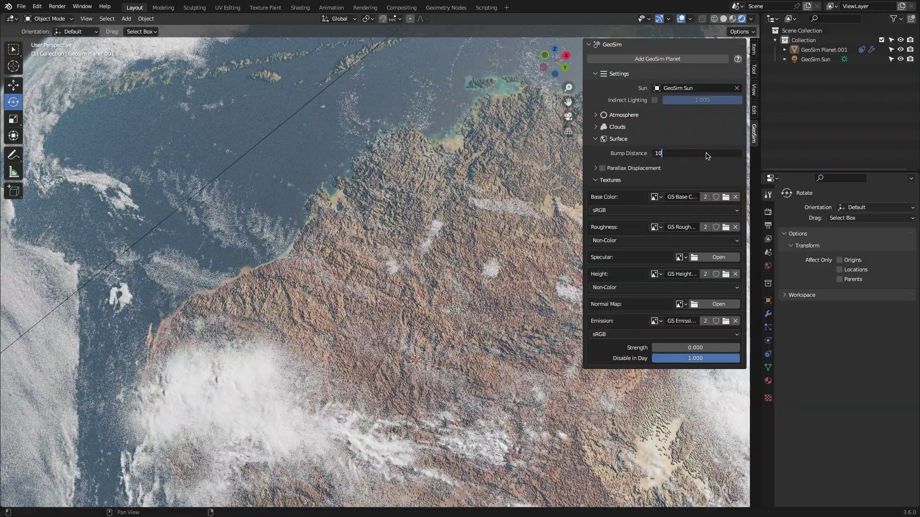
pyautogui.press('Return')
# Step: Enable Parallax Displacement for the planet surface and set its Displace Distance to 1
pyautogui.click(602, 168)
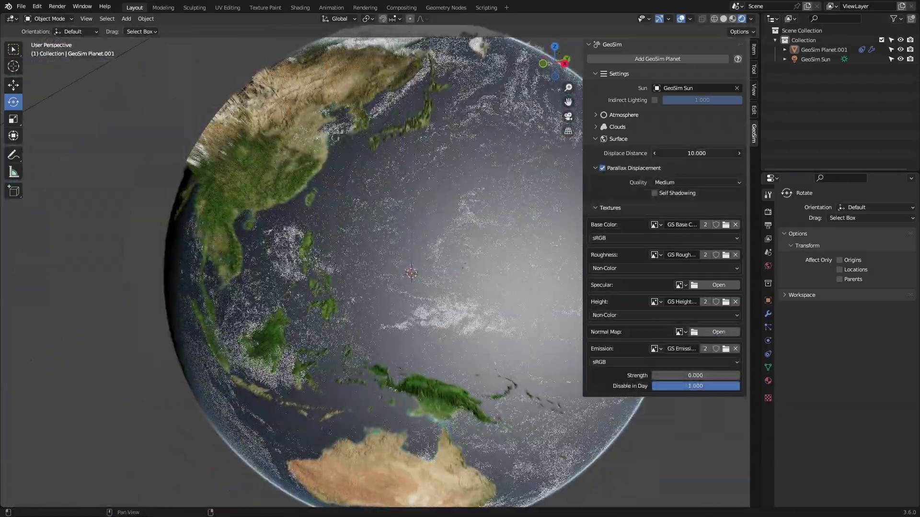
pyautogui.moveTo(696, 154); pyautogui.dragTo(666, 153)
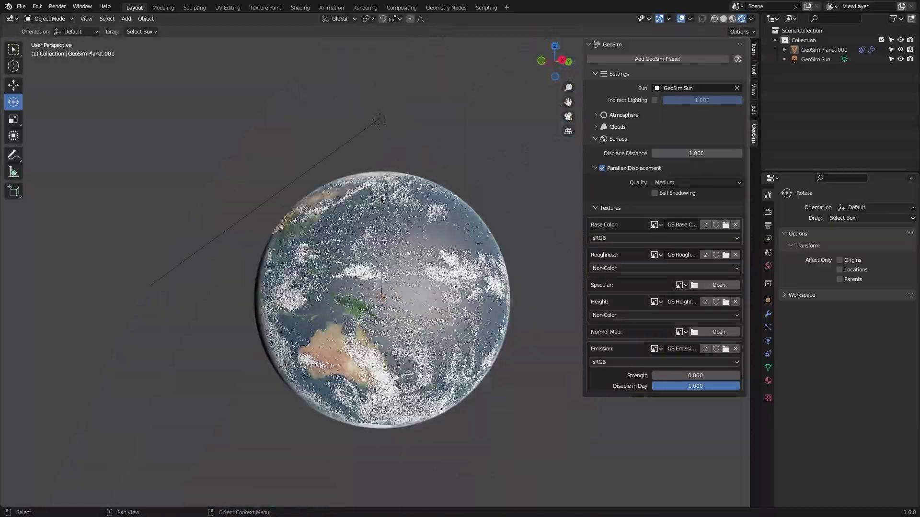
# Step: Look through the parallax quality options and turn Parallax Displacement off
pyautogui.click(680, 183)
pyautogui.click(675, 194)
pyautogui.click(602, 169)
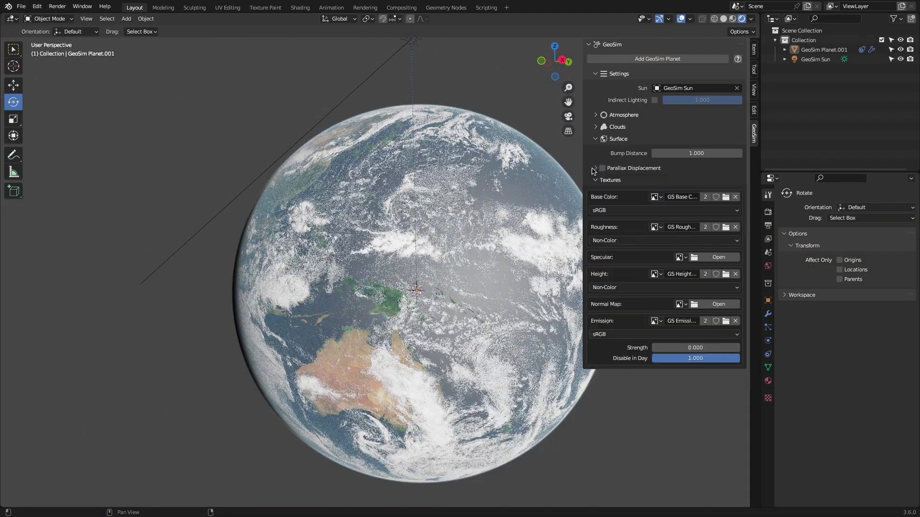
# Step: Set the surface emission Strength to 1 and Disable in Day to 1
pyautogui.moveTo(726, 348); pyautogui.dragTo(740, 347)
pyautogui.moveTo(739, 358); pyautogui.dragTo(735, 359)
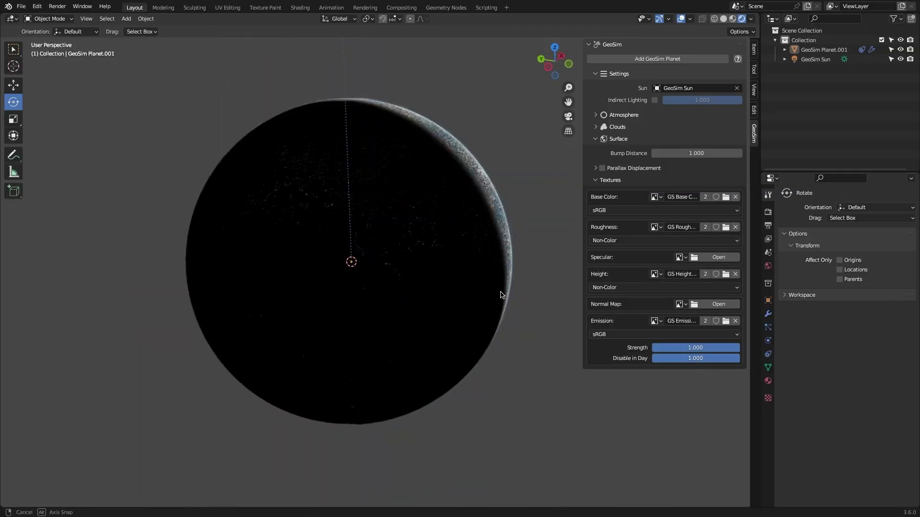
# Step: Select the GeoSim Sun and rotate it to light a different side of the planet
pyautogui.click(371, 148)
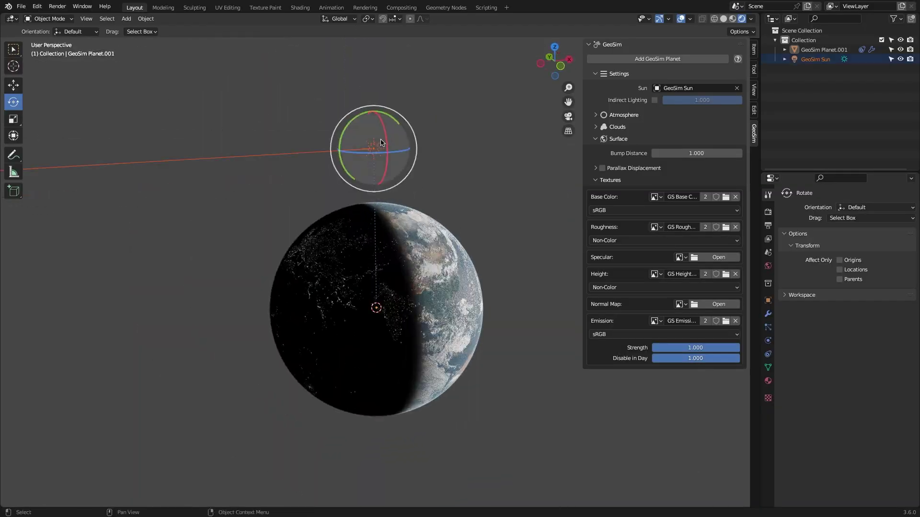
pyautogui.moveTo(403, 168); pyautogui.dragTo(250, 122)
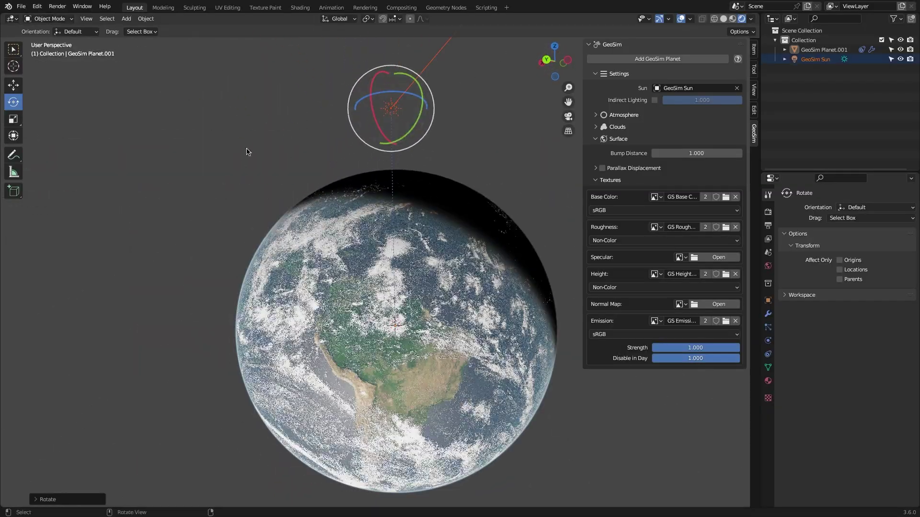
pyautogui.moveTo(391, 108); pyautogui.dragTo(229, 179)
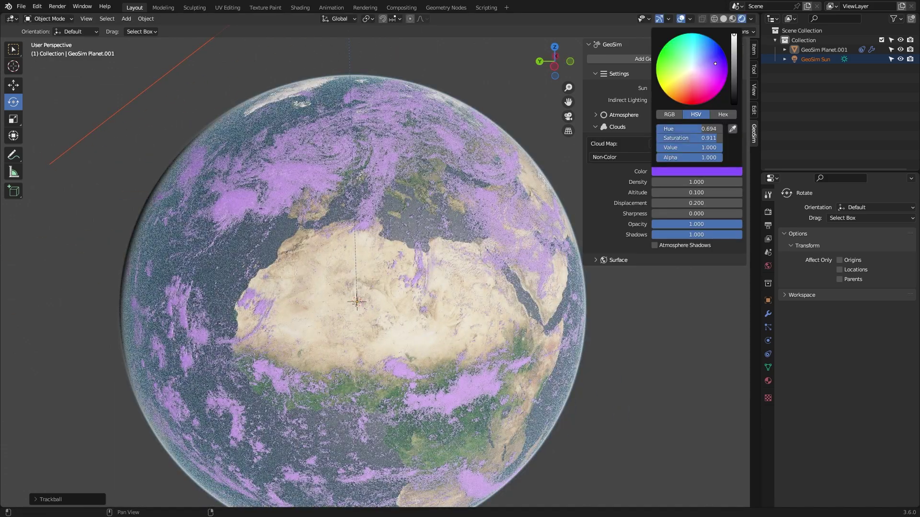
# Step: Set the cloud Color to white and try out other cloud Density and Altitude values, keeping Density 1 and Altitude 0.1
pyautogui.moveTo(690, 129); pyautogui.dragTo(704, 129)
pyautogui.moveTo(688, 33); pyautogui.dragTo(689, 75)
pyautogui.moveTo(681, 182); pyautogui.dragTo(689, 182)
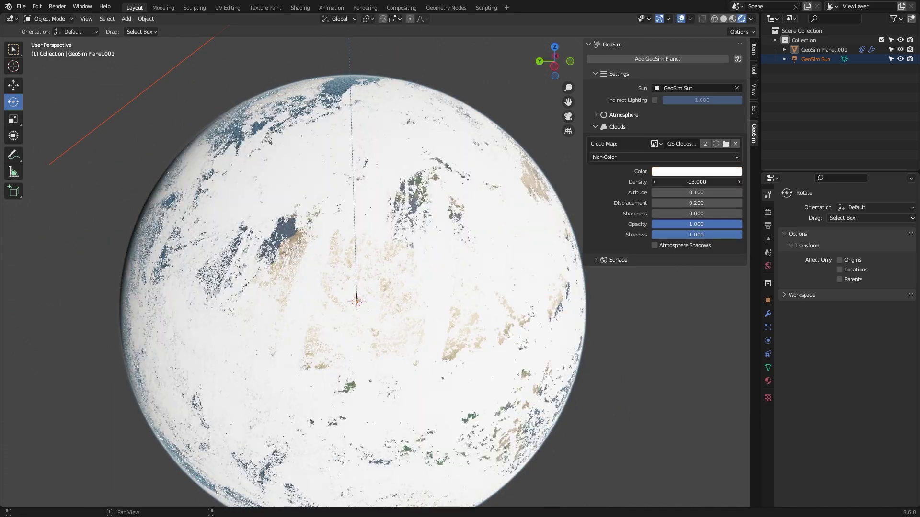
pyautogui.moveTo(681, 182)
pyautogui.mouseDown()
pyautogui.moveTo(718, 182)
pyautogui.moveTo(685, 182)
pyautogui.mouseUp()
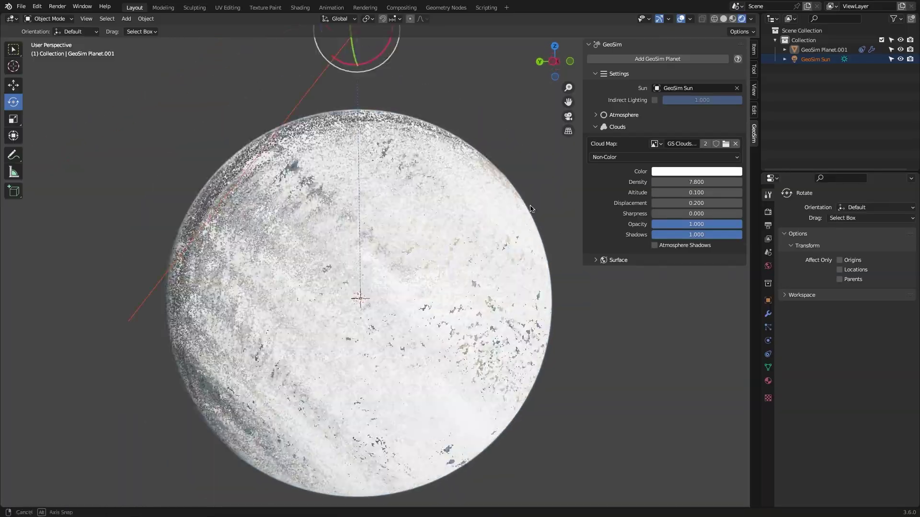
pyautogui.moveTo(695, 182); pyautogui.dragTo(711, 182)
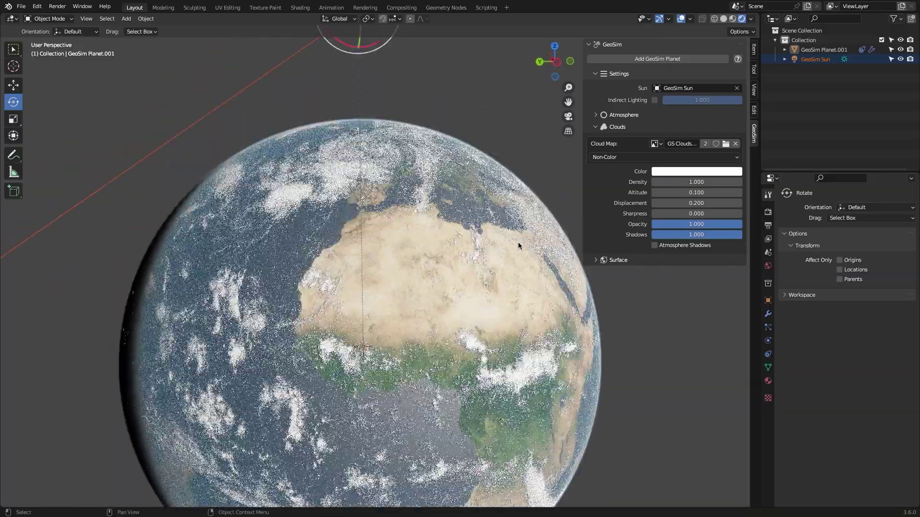
pyautogui.moveTo(696, 192); pyautogui.dragTo(704, 192)
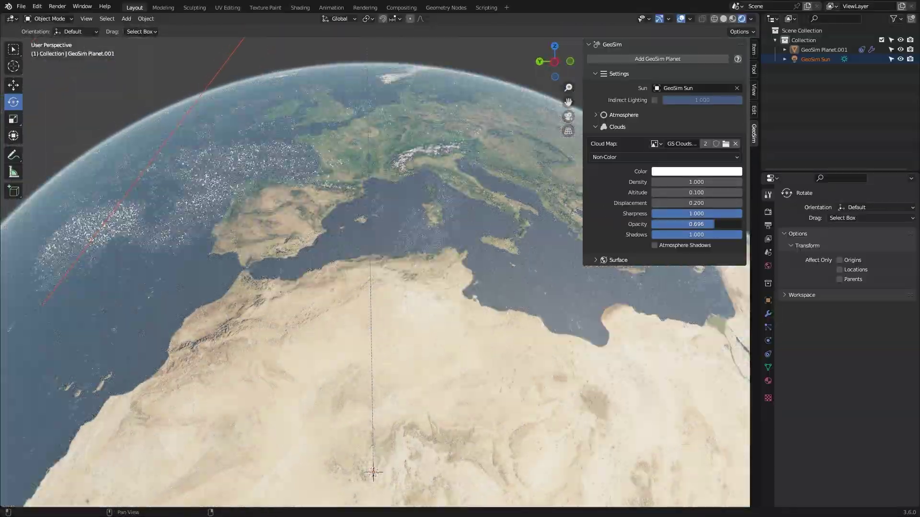
# Step: Switch the render engine to Cycles, enable Atmosphere Shadows for the clouds and inspect the cloud layer up close
pyautogui.click(768, 212)
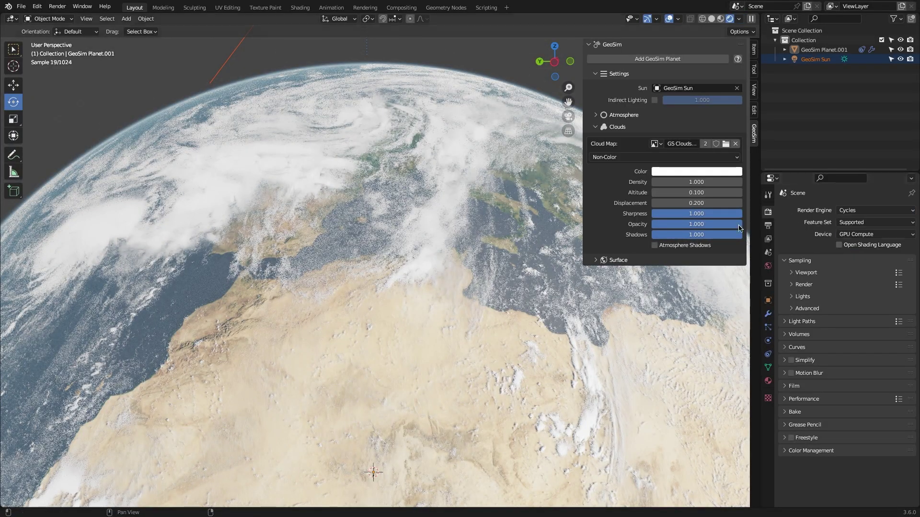
pyautogui.click(654, 245)
pyautogui.moveTo(616, 279); pyautogui.dragTo(562, 271, button='middle')
pyautogui.scroll(2, 562, 272)
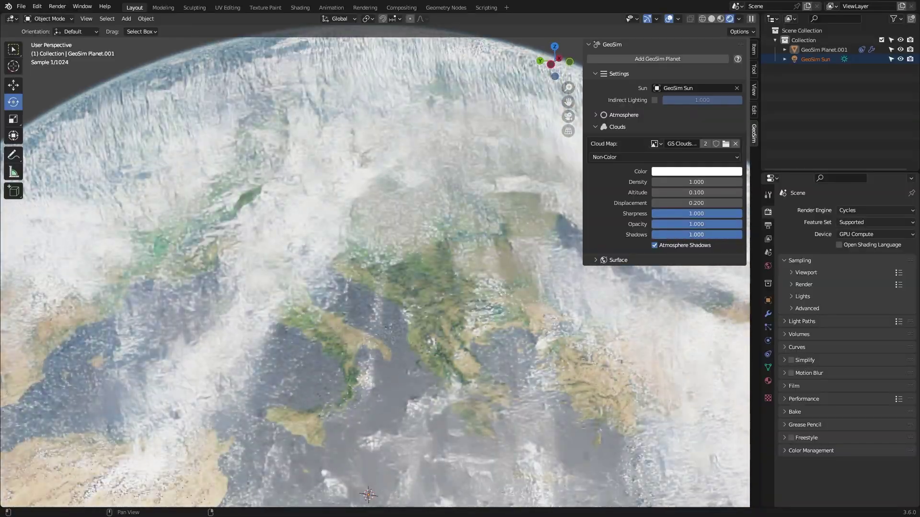
pyautogui.scroll(5, 442, 290)
pyautogui.scroll(-10, 439, 323)
pyautogui.moveTo(439, 323); pyautogui.dragTo(522, 293, button='middle')
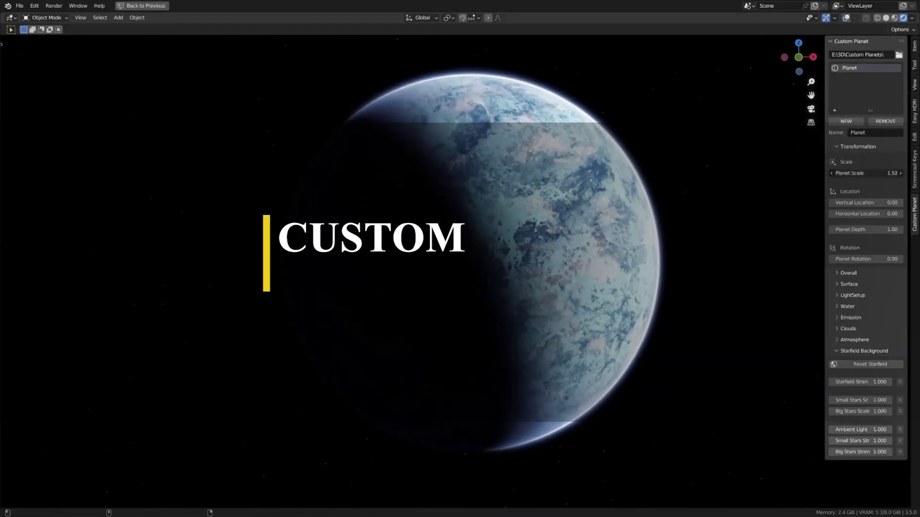
# Step: Adjust the Custom Planet's location and depth, and try out its overall Emission Strength and Shadow Brightness
pyautogui.moveTo(865, 202)
pyautogui.mouseDown()
pyautogui.moveTo(881, 202)
pyautogui.moveTo(843, 213)
pyautogui.moveTo(865, 213)
pyautogui.mouseUp()
pyautogui.moveTo(865, 230); pyautogui.dragTo(870, 229)
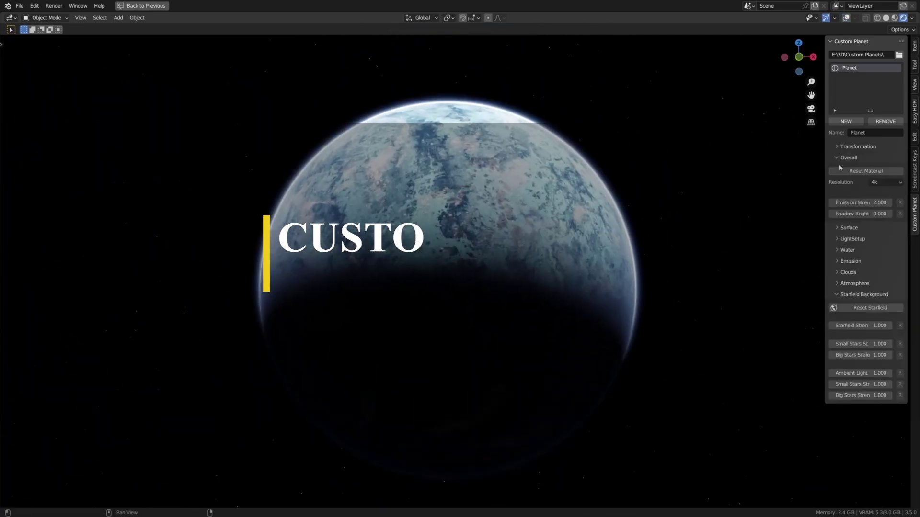
pyautogui.moveTo(858, 202)
pyautogui.mouseDown()
pyautogui.moveTo(881, 203)
pyautogui.moveTo(852, 202)
pyautogui.moveTo(879, 213)
pyautogui.moveTo(857, 213)
pyautogui.mouseUp()
# Step: Apply the LightSetup_02 lighting preset to the planet
pyautogui.click(848, 158)
pyautogui.click(848, 170)
pyautogui.click(848, 170)
pyautogui.click(845, 181)
pyautogui.click(838, 262)
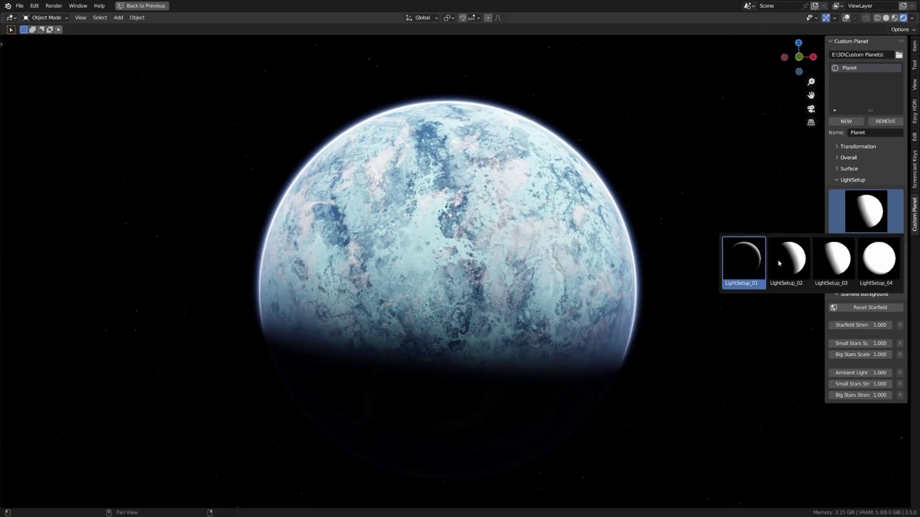
pyautogui.click(780, 263)
# Step: Browse the available surface textures and set the planet's surface Rotation to 10
pyautogui.click(851, 180)
pyautogui.click(851, 170)
pyautogui.click(883, 199)
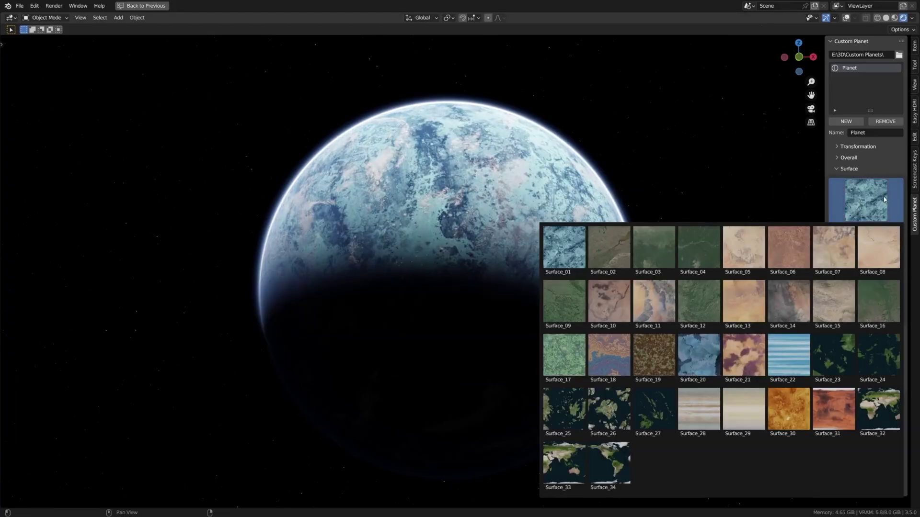
pyautogui.click(888, 200)
pyautogui.moveTo(855, 231); pyautogui.dragTo(877, 231)
# Step: Try an orange surface Tint and a Saturation of 0, and reset both settings
pyautogui.click(876, 294)
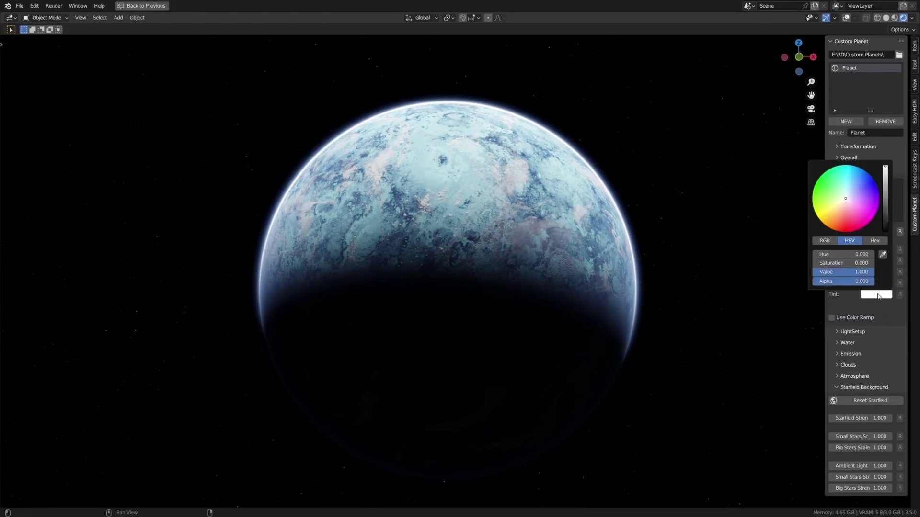
pyautogui.click(832, 222)
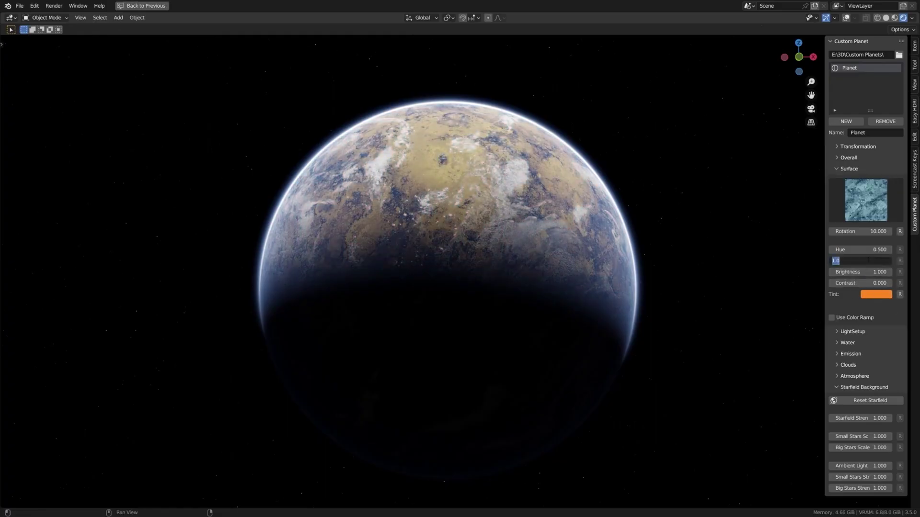
pyautogui.write('0')
pyautogui.press('Return')
pyautogui.click(876, 294)
pyautogui.click(900, 294)
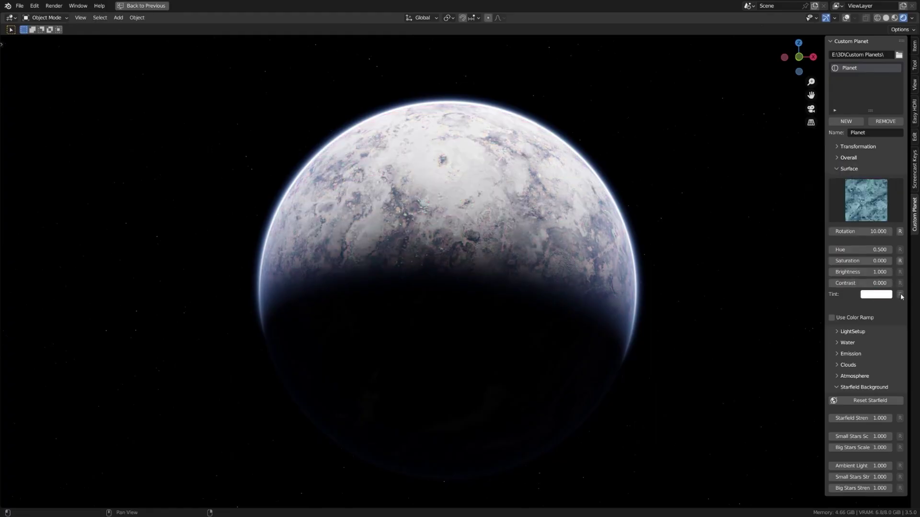
pyautogui.click(899, 260)
# Step: Enable Use Color Ramp for the surface, add a color stop, move it towards the light end and recolor it
pyautogui.scroll(-3, 842, 318)
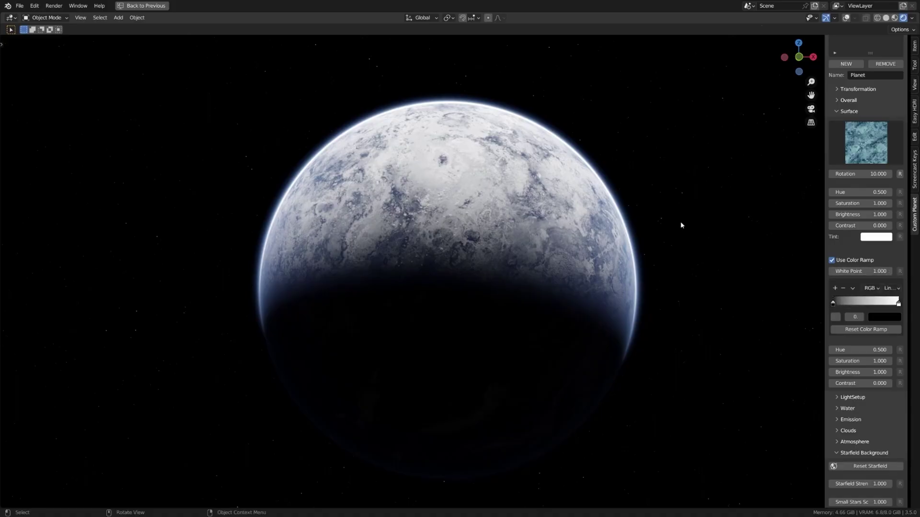
pyautogui.click(835, 288)
pyautogui.moveTo(865, 303); pyautogui.dragTo(890, 304)
pyautogui.click(883, 317)
pyautogui.moveTo(833, 285); pyautogui.dragTo(884, 303)
# Step: Add two more stops to the surface color ramp and give them their own colors
pyautogui.click(835, 288)
pyautogui.click(884, 317)
pyautogui.click(858, 247)
pyautogui.click(835, 289)
pyautogui.click(885, 318)
pyautogui.moveTo(851, 240)
pyautogui.mouseDown()
pyautogui.moveTo(853, 231)
pyautogui.moveTo(841, 233)
pyautogui.mouseUp()
# Step: Recolor the ramp's end and middle stops to form a gradient from black and dark red through orange to pale yellow
pyautogui.click(898, 304)
pyautogui.click(884, 317)
pyautogui.click(862, 303)
pyautogui.click(884, 316)
pyautogui.click(884, 303)
pyautogui.click(884, 317)
pyautogui.click(848, 238)
pyautogui.click(894, 200)
pyautogui.click(884, 316)
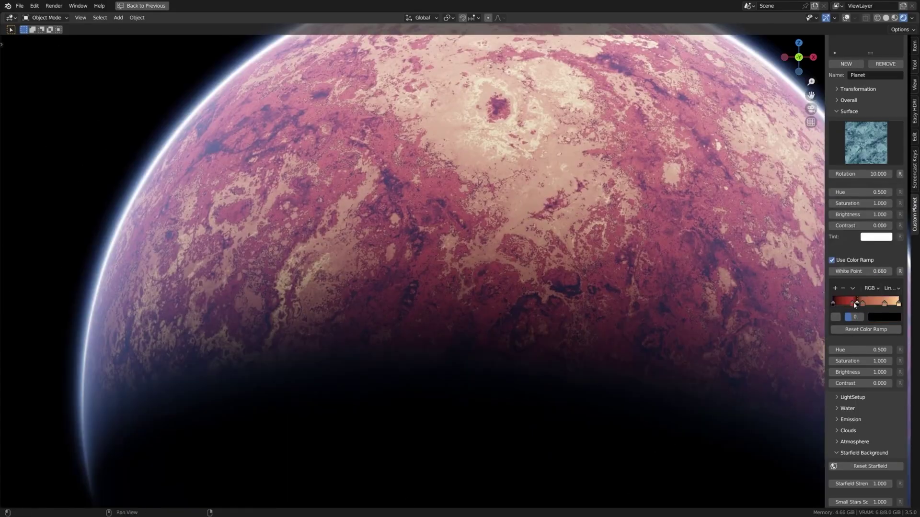
# Step: Reposition a middle stop on the color ramp and set the Hue below the ramp to 0.55
pyautogui.moveTo(855, 304); pyautogui.dragTo(874, 304)
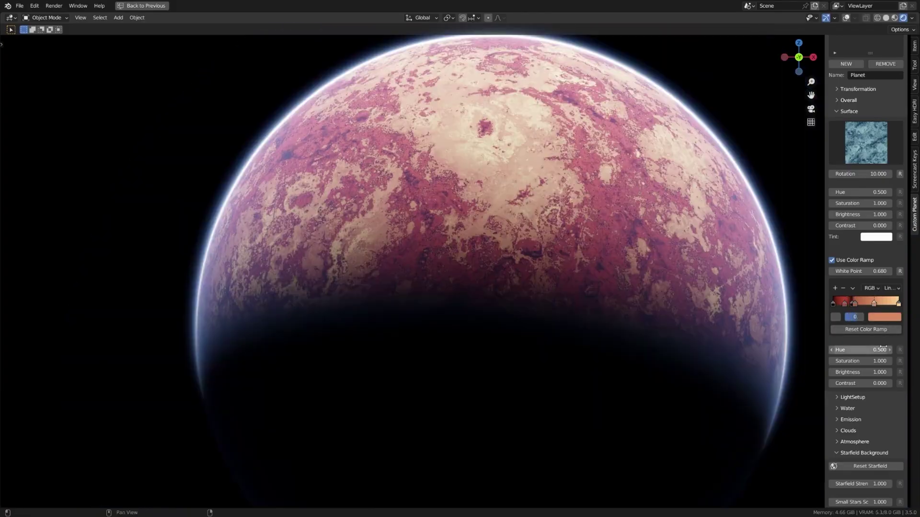
pyautogui.moveTo(883, 348); pyautogui.dragTo(869, 372)
pyautogui.moveTo(869, 384)
pyautogui.mouseDown()
pyautogui.moveTo(881, 383)
pyautogui.moveTo(870, 383)
pyautogui.mouseUp()
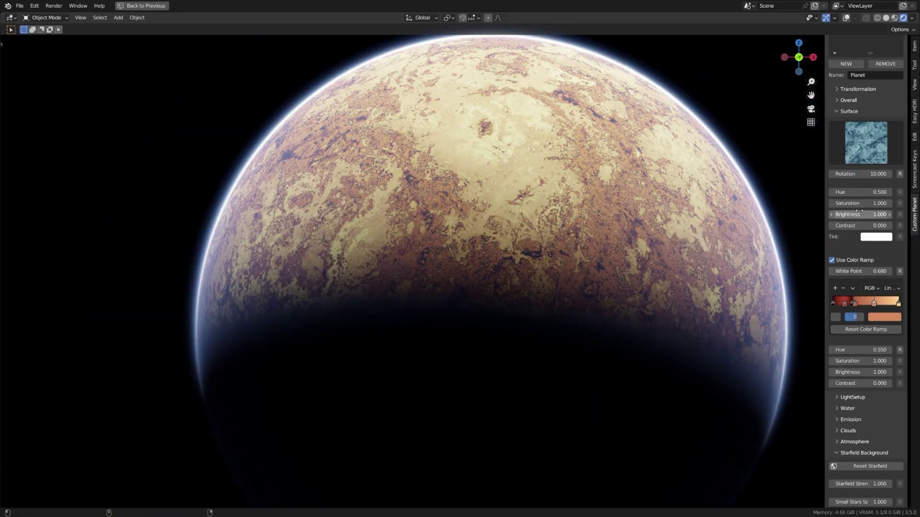
# Step: Try other surface textures, and set the surface Rotation to 16.7 and the ramp's White Point to 0.96
pyautogui.click(866, 143)
pyautogui.click(773, 222)
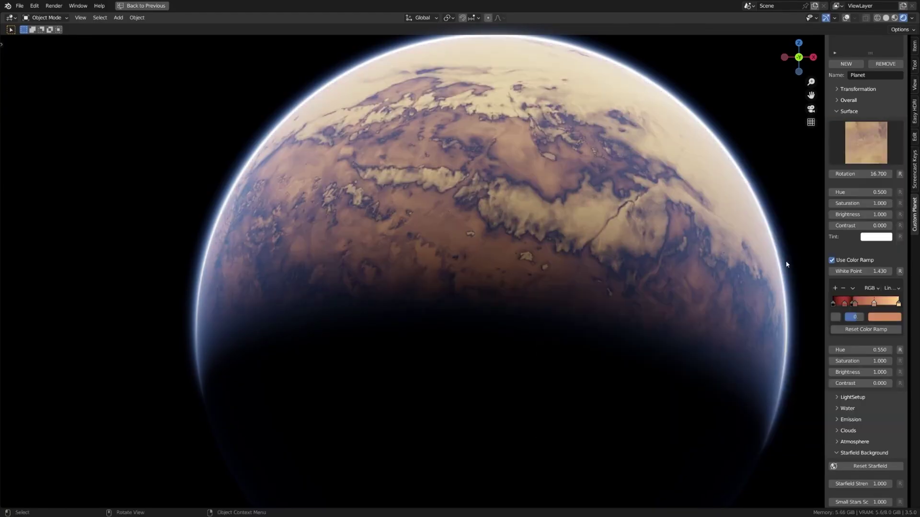
pyautogui.click(866, 142)
pyautogui.click(648, 418)
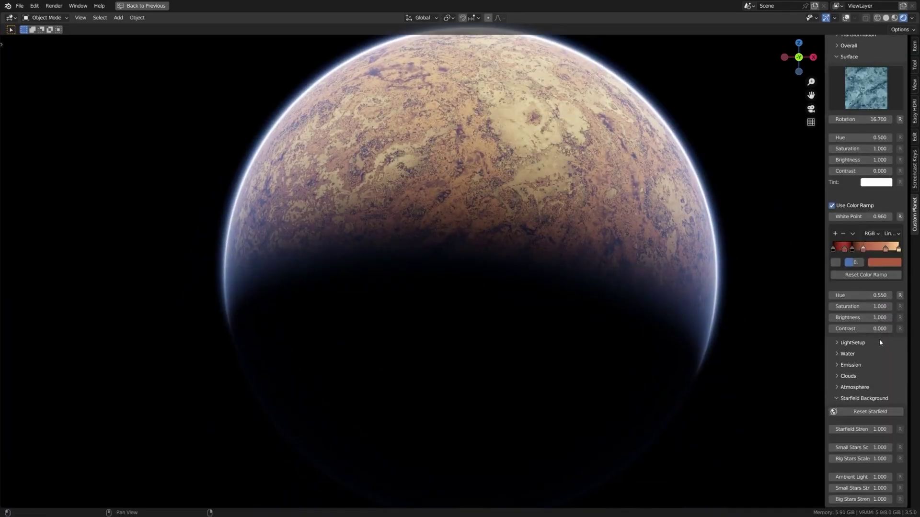
# Step: Try out the planet's Water settings and browse the available water textures
pyautogui.click(848, 408)
pyautogui.scroll(-5, 869, 356)
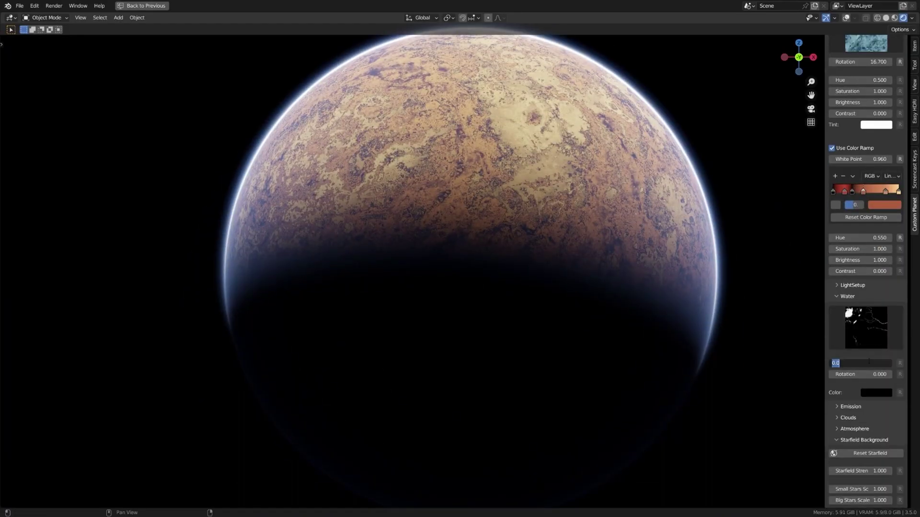
pyautogui.scroll(1, 870, 345)
pyautogui.click(866, 328)
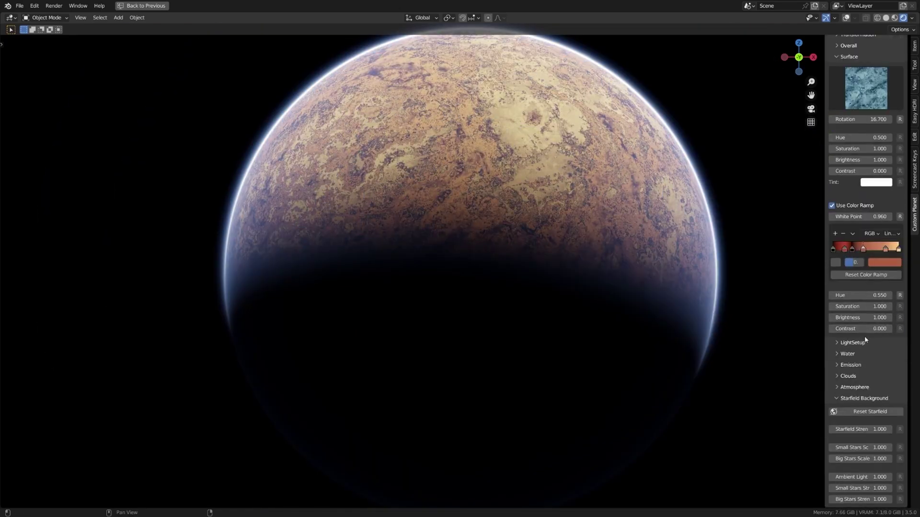
# Step: Set the planet's Emission Strength to 1 and Rotation to -0.7, and try out an emission Hue of 0.69
pyautogui.click(861, 364)
pyautogui.scroll(-3, 861, 363)
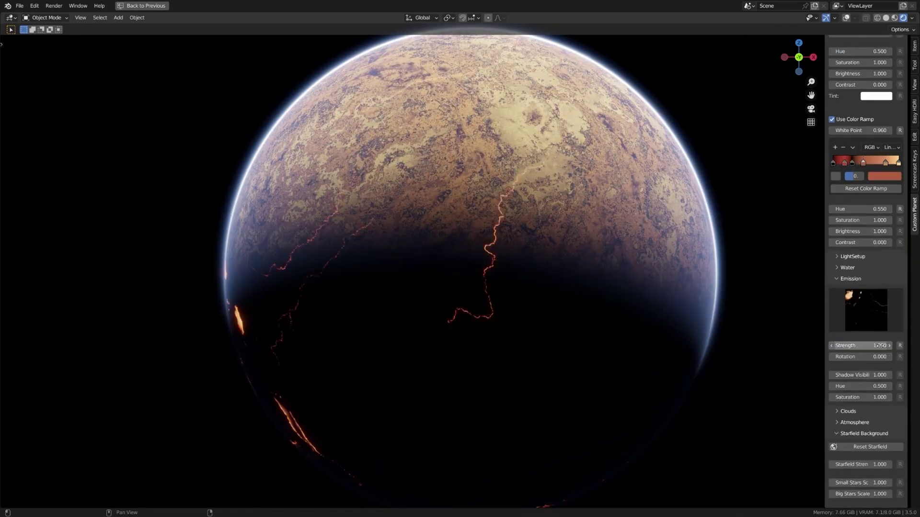
pyautogui.scroll(-2, 498, 243)
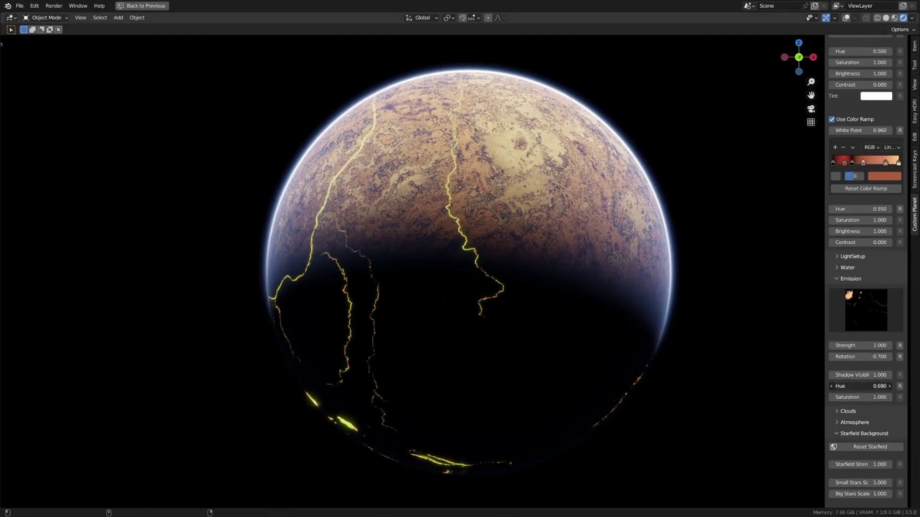
# Step: Try the Emission_06, Emission_09, Emission_16 and Emission_13 textures on the planet
pyautogui.click(858, 318)
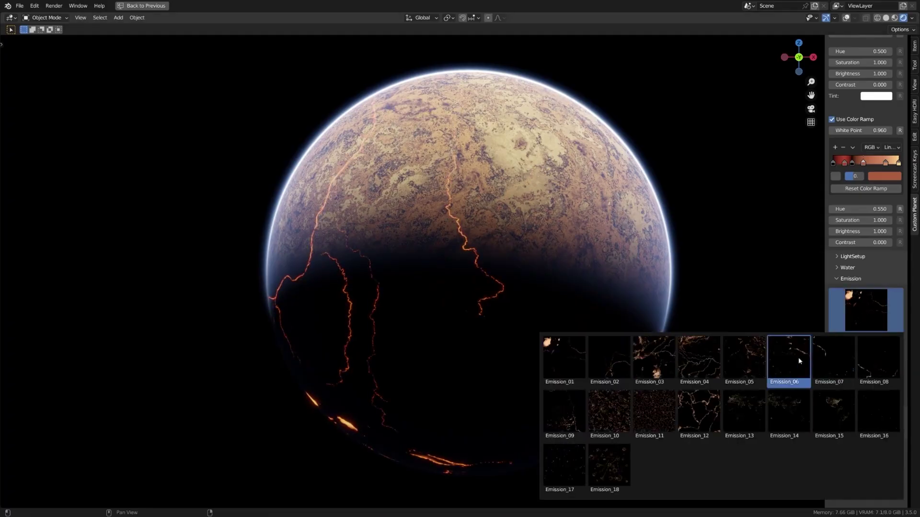
pyautogui.click(799, 361)
pyautogui.click(865, 310)
pyautogui.click(564, 411)
pyautogui.click(865, 310)
pyautogui.click(872, 423)
pyautogui.click(866, 309)
pyautogui.click(740, 407)
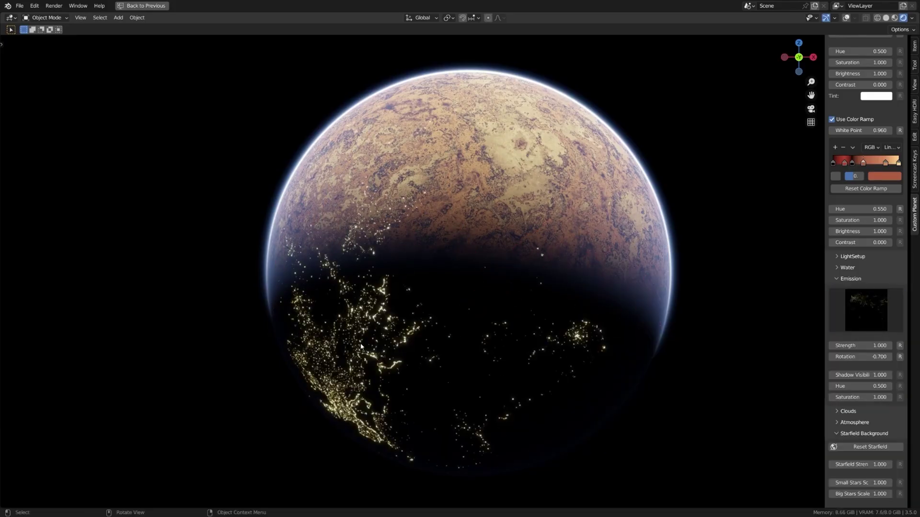
# Step: Try the Emission_18 texture on the planet and vary its emission Strength
pyautogui.scroll(5, 882, 192)
pyautogui.click(884, 104)
pyautogui.click(865, 400)
pyautogui.click(611, 343)
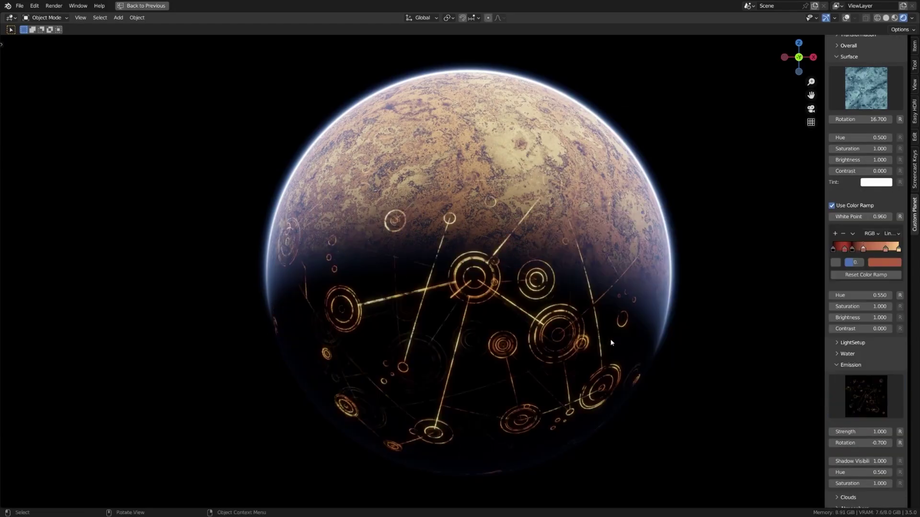
pyautogui.moveTo(867, 433); pyautogui.dragTo(843, 434)
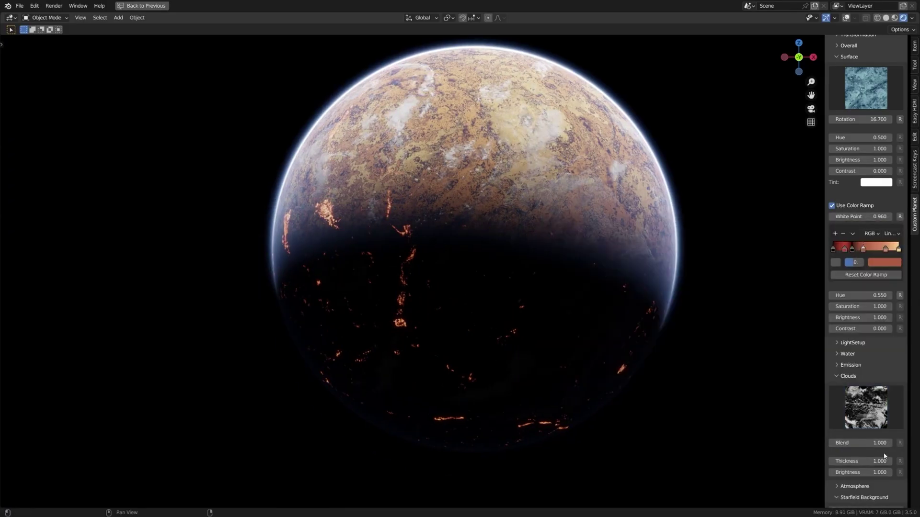
# Step: Try the Clouds_04 and Clouds_11 textures, and test a higher cloud Thickness before restoring it to 1
pyautogui.click(867, 412)
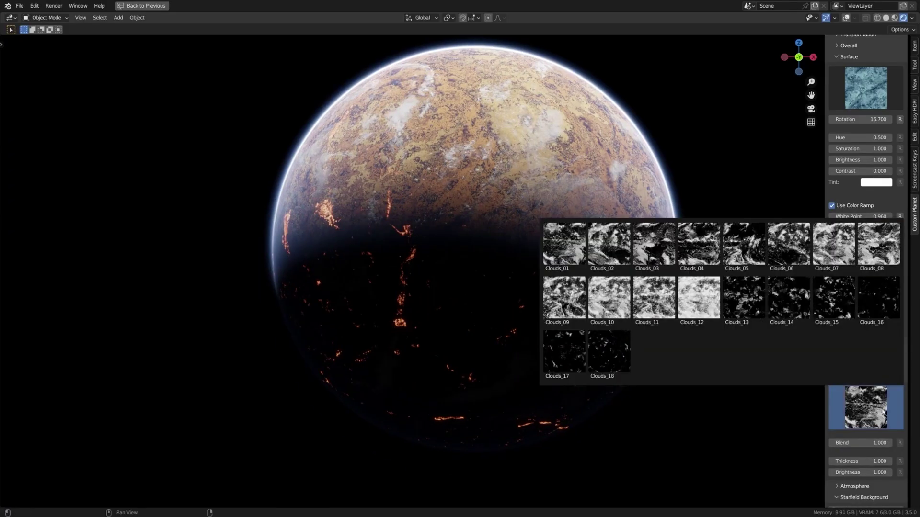
pyautogui.click(698, 244)
pyautogui.click(865, 407)
pyautogui.click(654, 299)
pyautogui.click(866, 407)
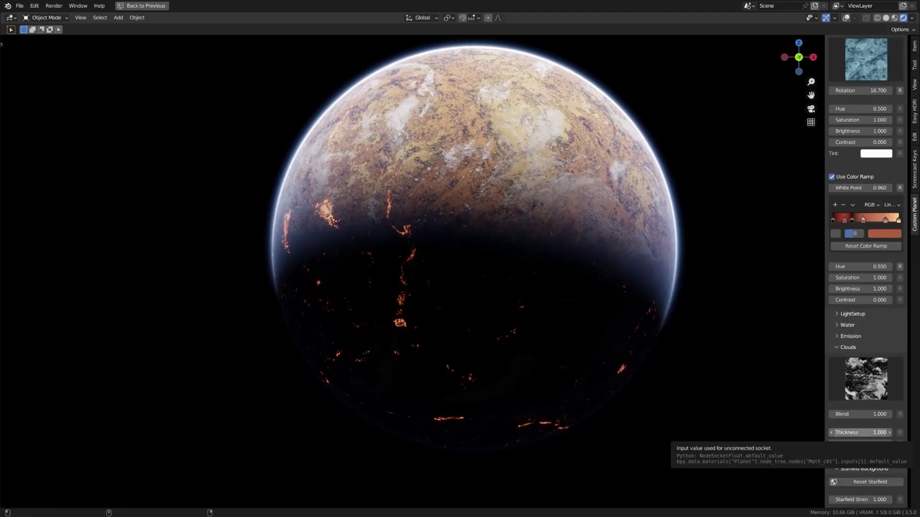
pyautogui.moveTo(859, 432); pyautogui.dragTo(886, 433)
pyautogui.rightClick(861, 433)
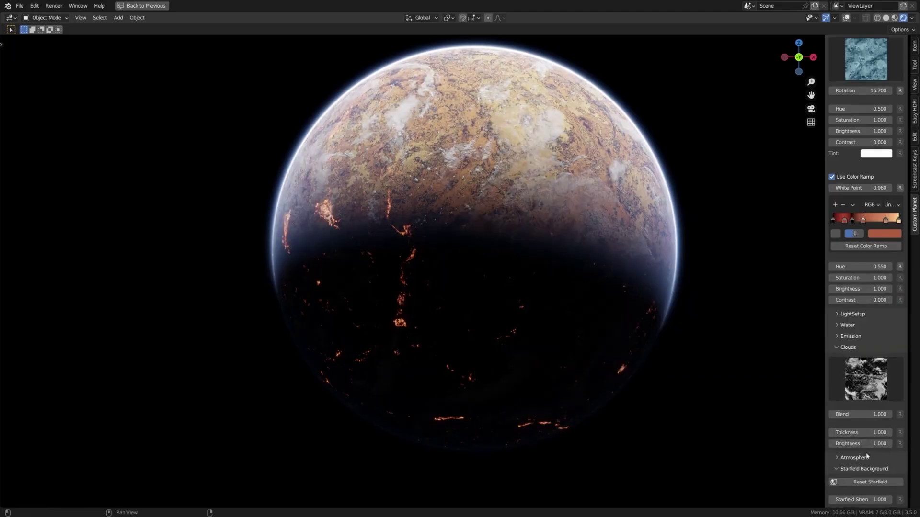
# Step: Choose an atmosphere preset for the planet and change the atmosphere's Color
pyautogui.scroll(-3, 869, 381)
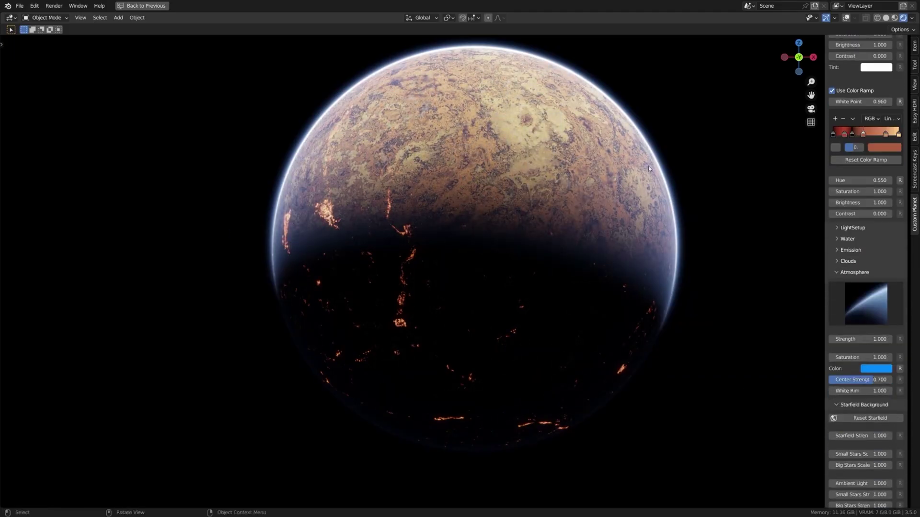
pyautogui.click(866, 305)
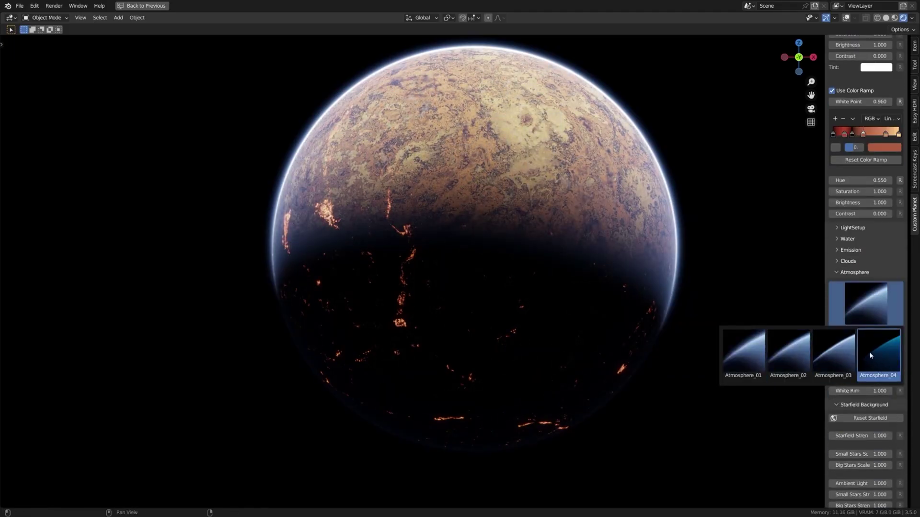
pyautogui.click(762, 352)
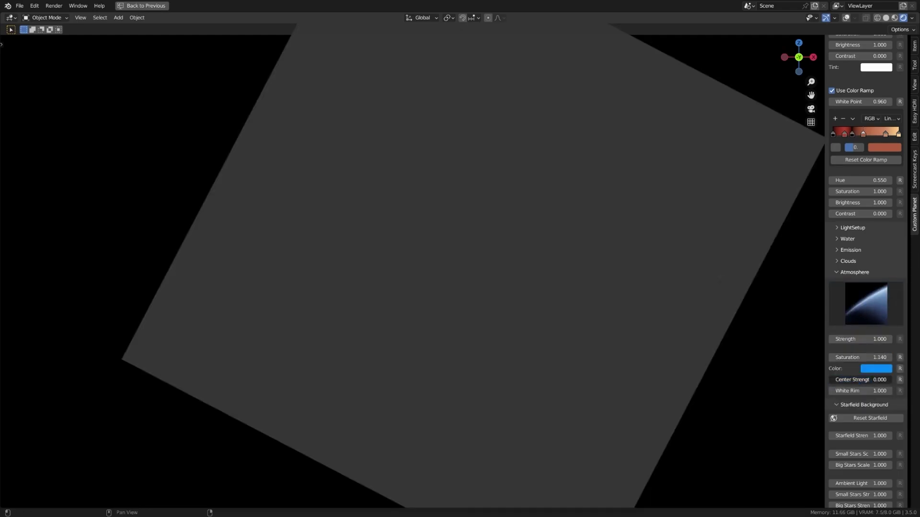
pyautogui.click(877, 369)
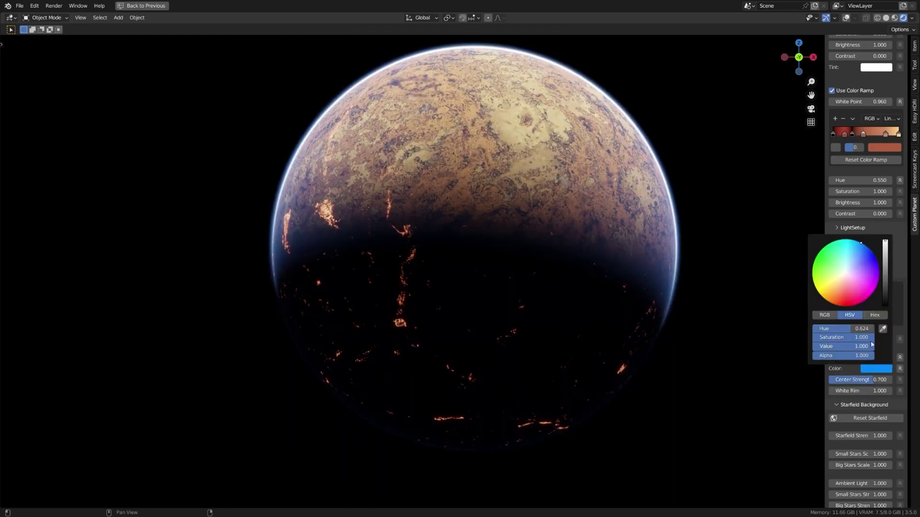
pyautogui.moveTo(844, 267); pyautogui.dragTo(851, 267)
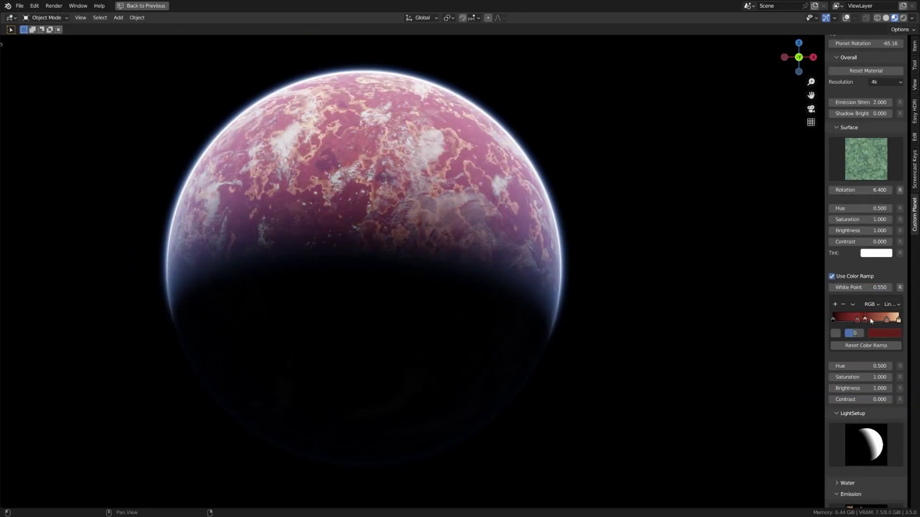
# Step: Try other emission textures on the planet with the recolored surface
pyautogui.scroll(-12, 863, 408)
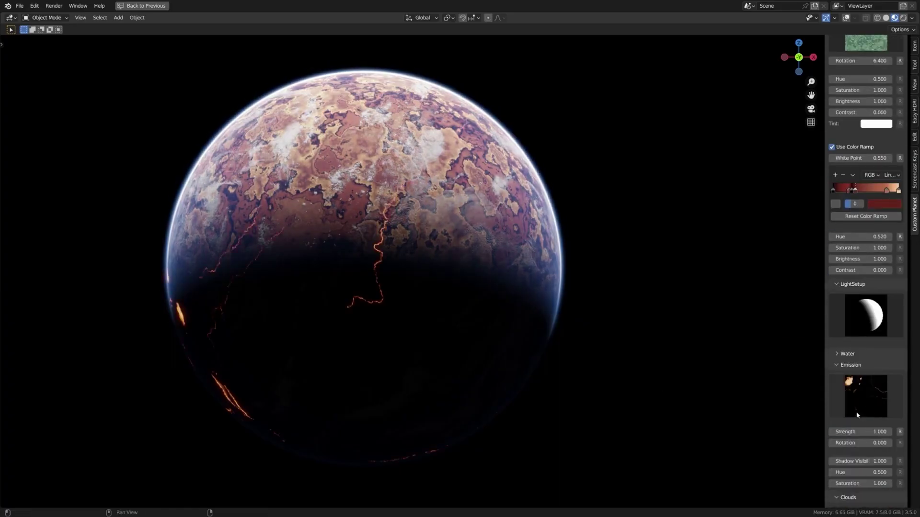
pyautogui.click(857, 414)
pyautogui.click(806, 260)
pyautogui.click(574, 286)
pyautogui.scroll(-7, 879, 363)
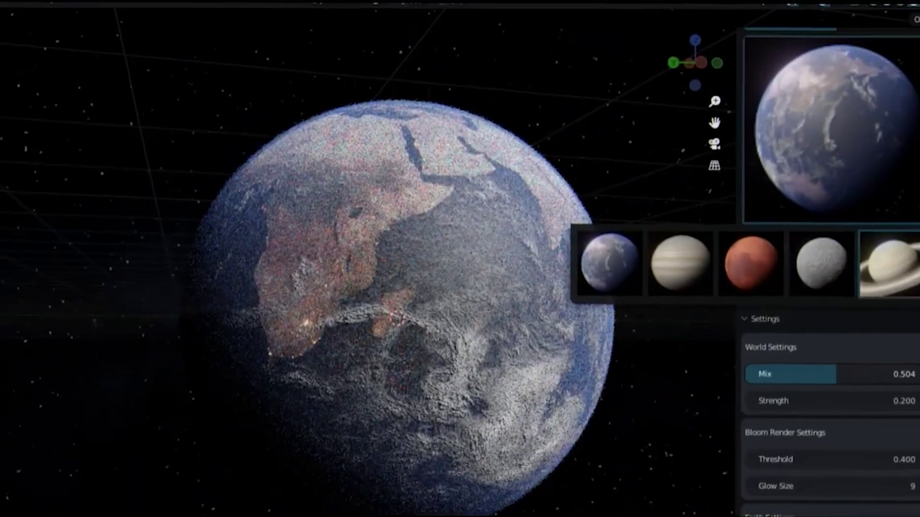
# Step: Open the planet preset gallery in the Space Element settings
pyautogui.scroll(4, 833, 268)
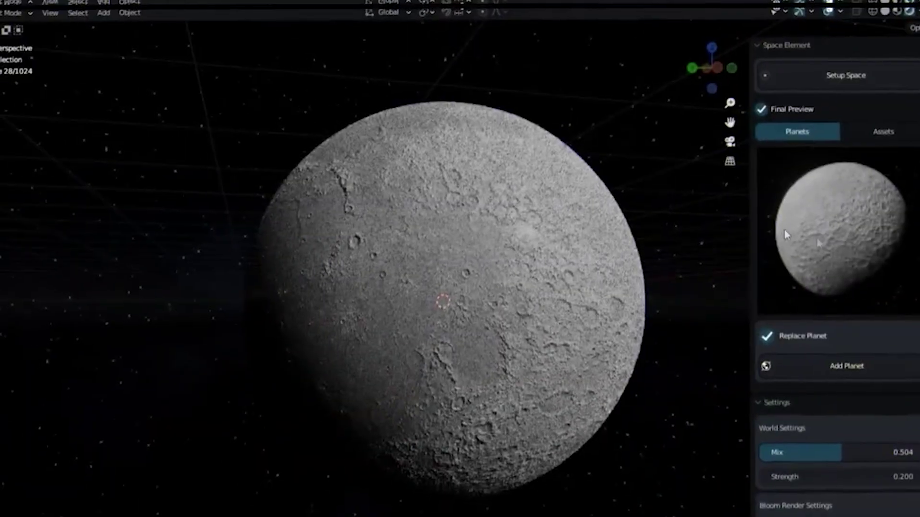
pyautogui.click(875, 229)
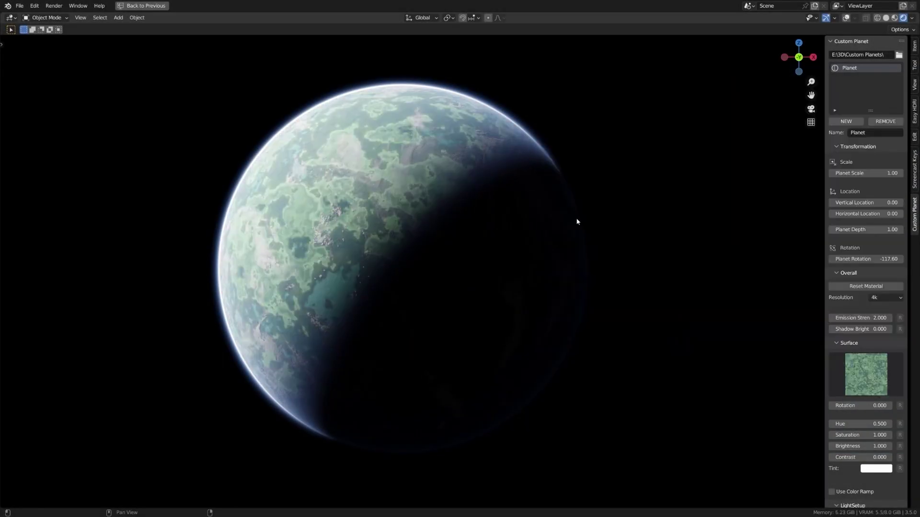
# Step: Replace the green planet's surface texture and set the surface Tint to a pale orange
pyautogui.click(866, 374)
pyautogui.click(663, 169)
pyautogui.click(875, 468)
pyautogui.moveTo(845, 373)
pyautogui.mouseDown()
pyautogui.moveTo(831, 387)
pyautogui.moveTo(840, 381)
pyautogui.mouseUp()
# Step: Try another surface texture and settle on a dark blue ocean one with scattered green islands
pyautogui.click(865, 374)
pyautogui.click(835, 260)
pyautogui.click(866, 374)
pyautogui.click(879, 212)
# Step: Choose a different light setup for the ocean planet
pyautogui.scroll(-6, 871, 446)
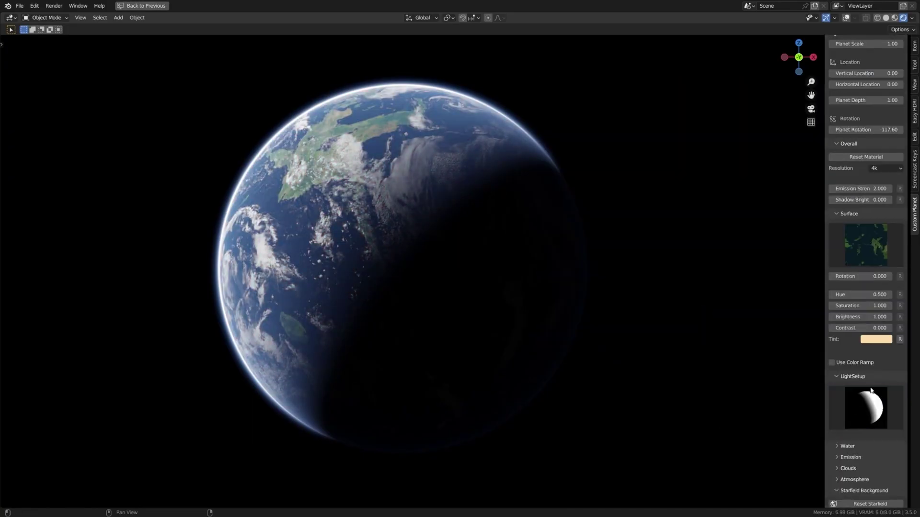
pyautogui.click(865, 407)
pyautogui.click(791, 454)
# Step: Show the planet's cloud settings and choose a different cloud texture
pyautogui.scroll(-5, 867, 292)
pyautogui.click(847, 332)
pyautogui.click(866, 364)
pyautogui.click(878, 257)
# Step: Apply the Surface_23 texture to the planet, followed by Surface_19
pyautogui.scroll(2, 871, 257)
pyautogui.click(866, 167)
pyautogui.click(834, 322)
pyautogui.click(866, 167)
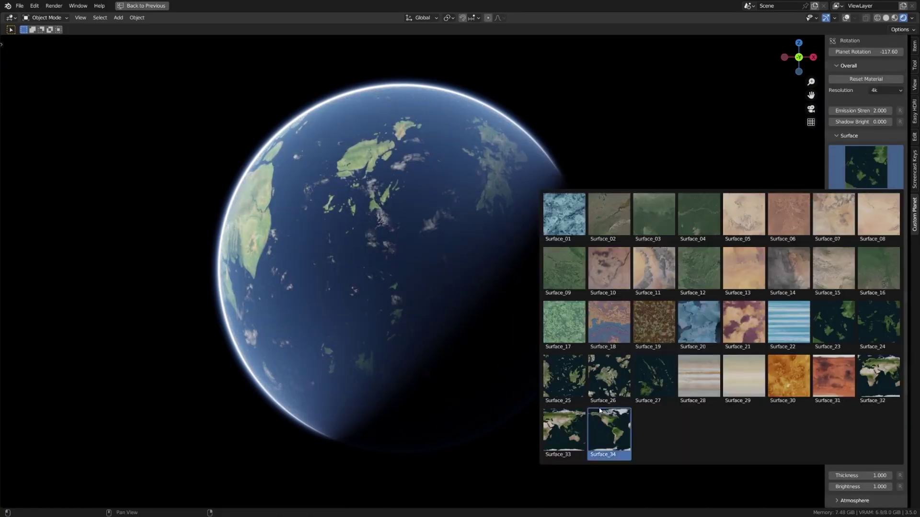
pyautogui.click(646, 330)
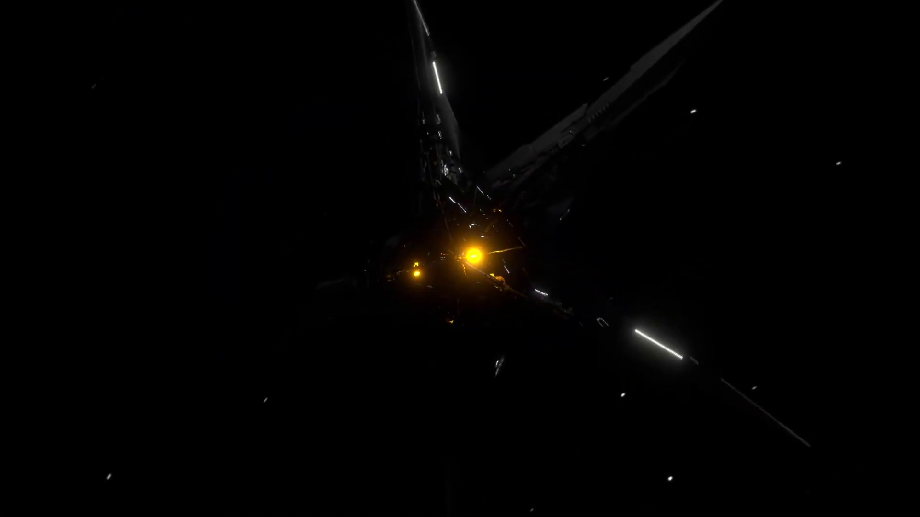